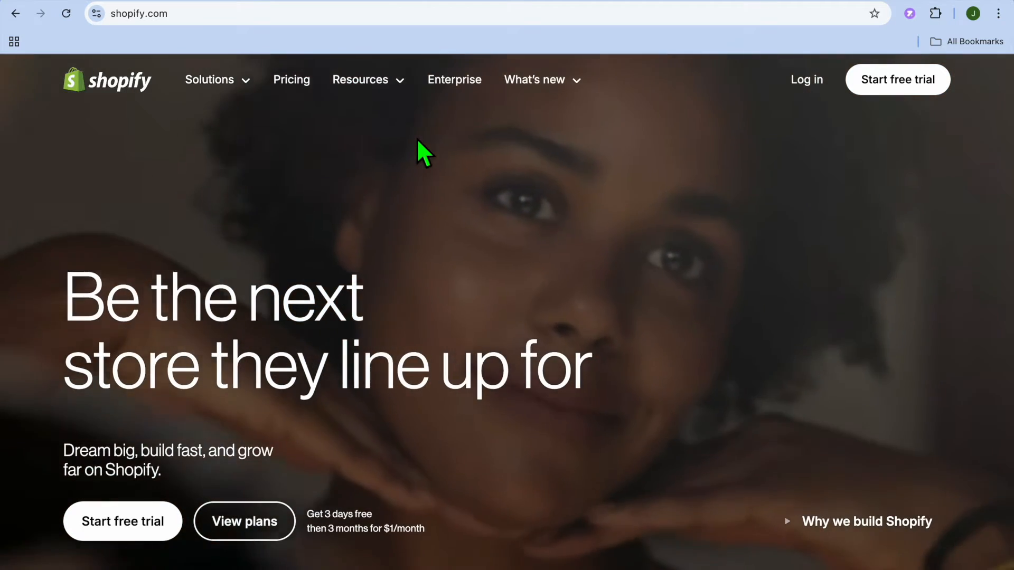
{"action": "scroll", "coordinate": [419, 142], "scroll_direction": "down", "scroll_amount": 3}
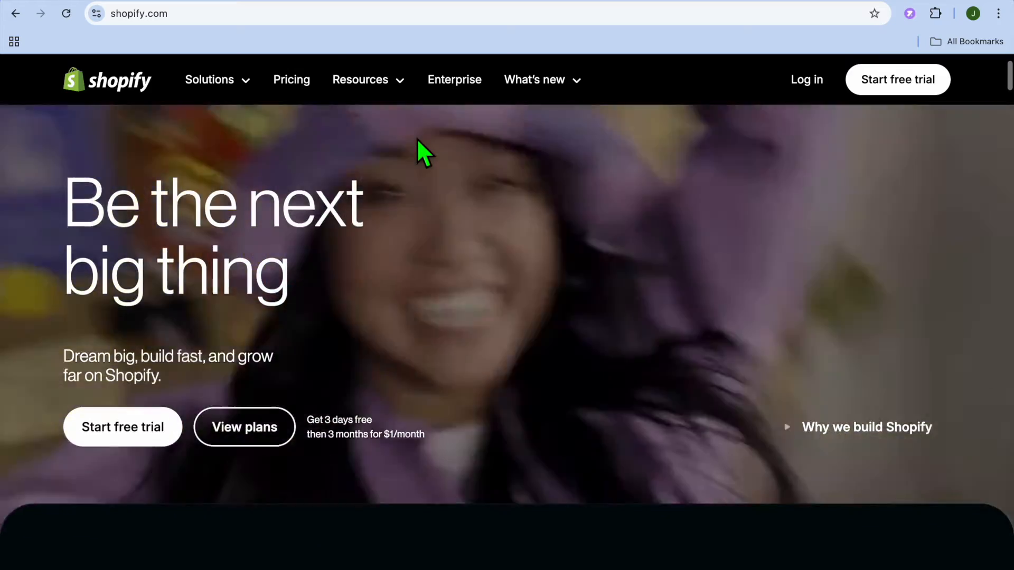
{"action": "scroll", "coordinate": [418, 140], "scroll_direction": "up", "scroll_amount": 3}
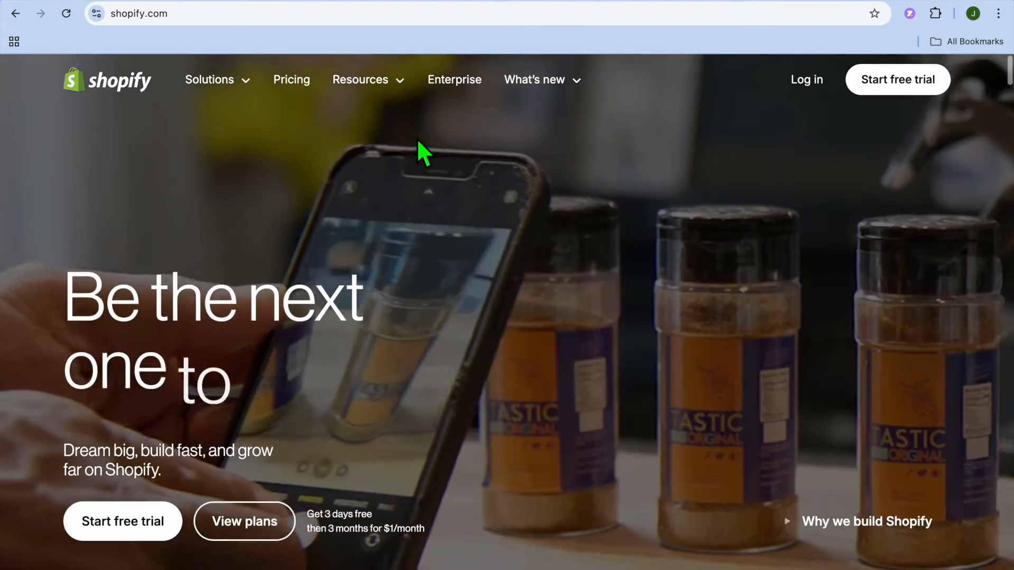
{"action": "scroll", "coordinate": [417, 138], "scroll_direction": "down", "scroll_amount": 3}
{"action": "scroll", "coordinate": [417, 137], "scroll_direction": "down", "scroll_amount": 4}
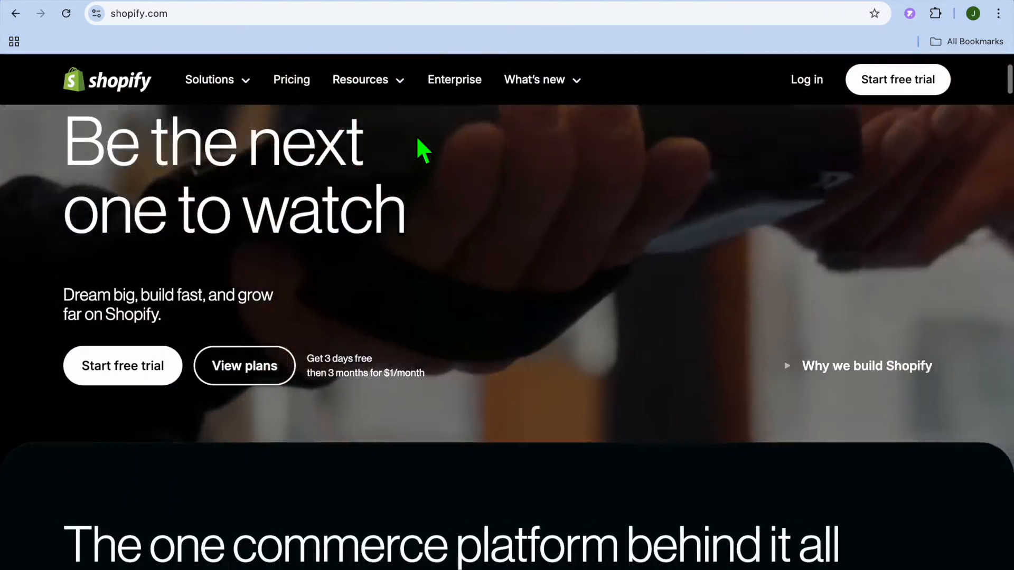
{"action": "scroll", "coordinate": [418, 149], "scroll_direction": "up", "scroll_amount": 7}
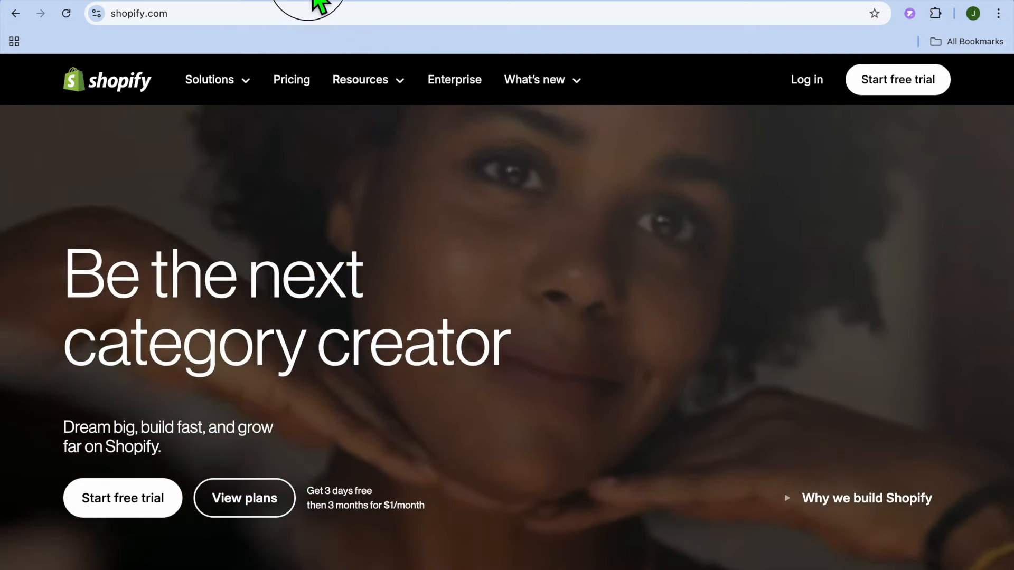
Step: Switch to the Shopify store admin and start a new product titled TEST PRODUCT
{"action": "left_click", "coordinate": [312, 3]}
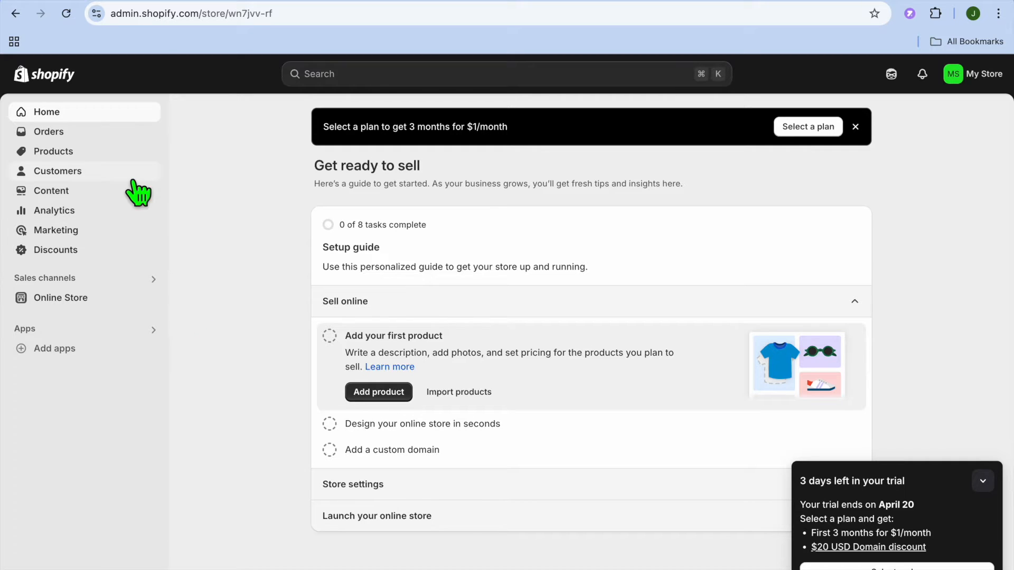
{"action": "left_click", "coordinate": [80, 156]}
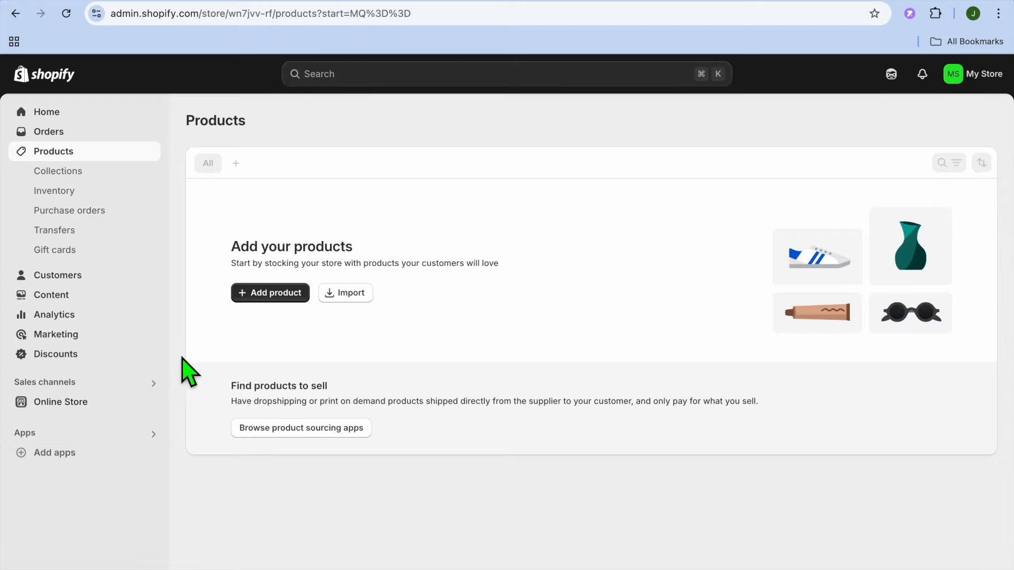
{"action": "left_click", "coordinate": [252, 296]}
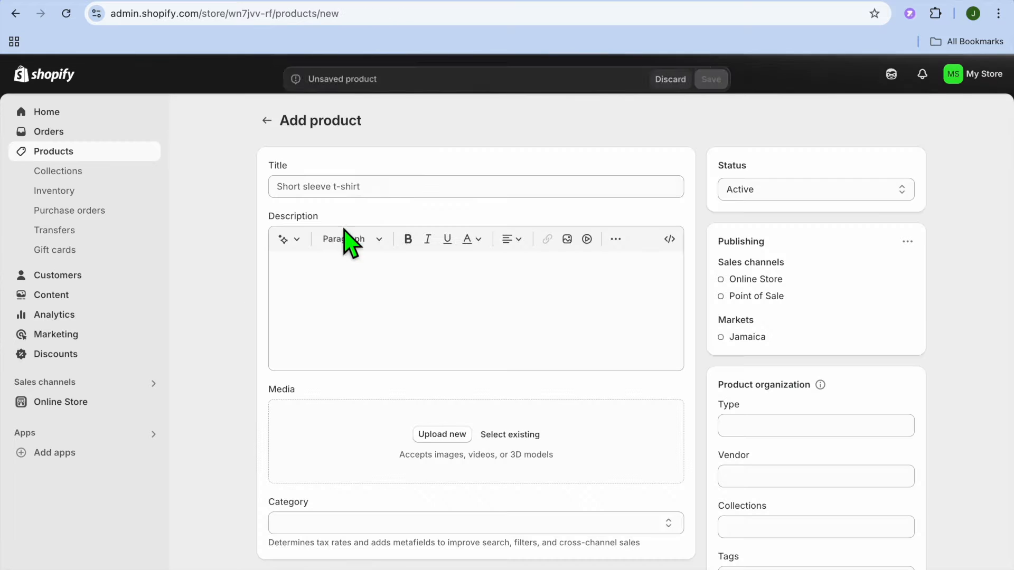
{"action": "left_click", "coordinate": [359, 193]}
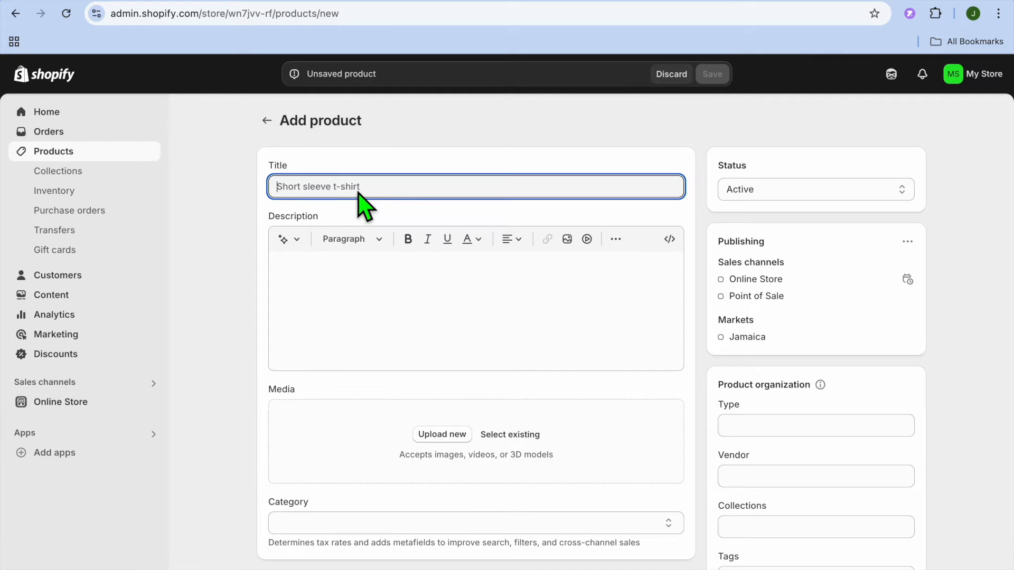
{"action": "type", "text": "TEST PRODUCT"}
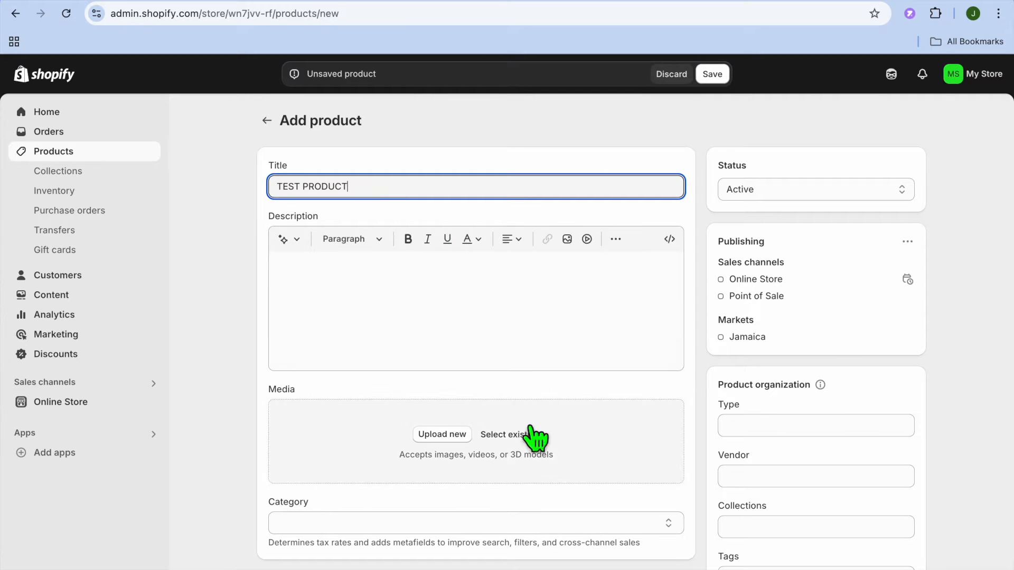
Step: Upload the image file ending in 5124.072.png from Downloads as the product's media
{"action": "left_click", "coordinate": [439, 441]}
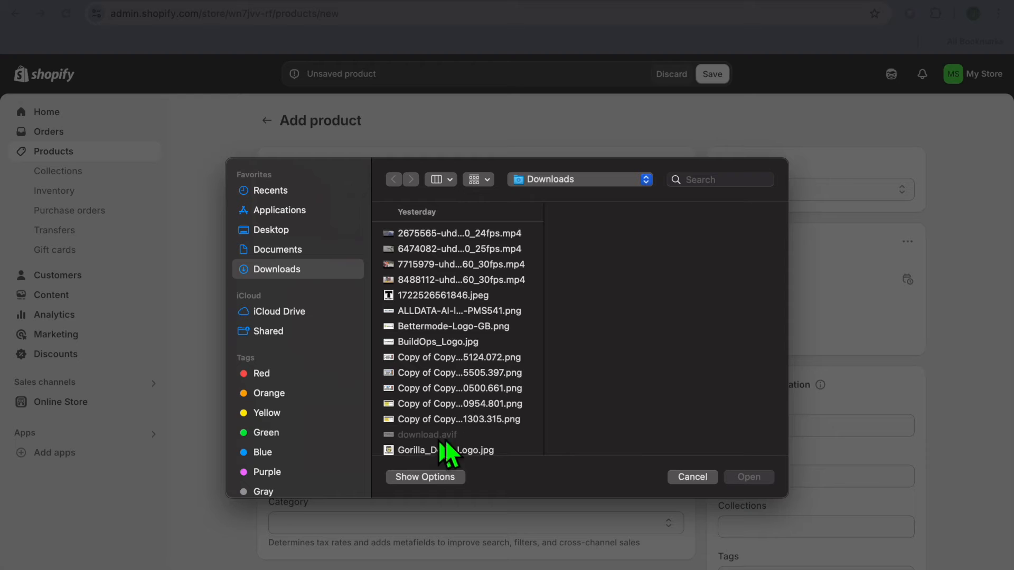
{"action": "left_click", "coordinate": [464, 331]}
{"action": "left_click", "coordinate": [489, 358]}
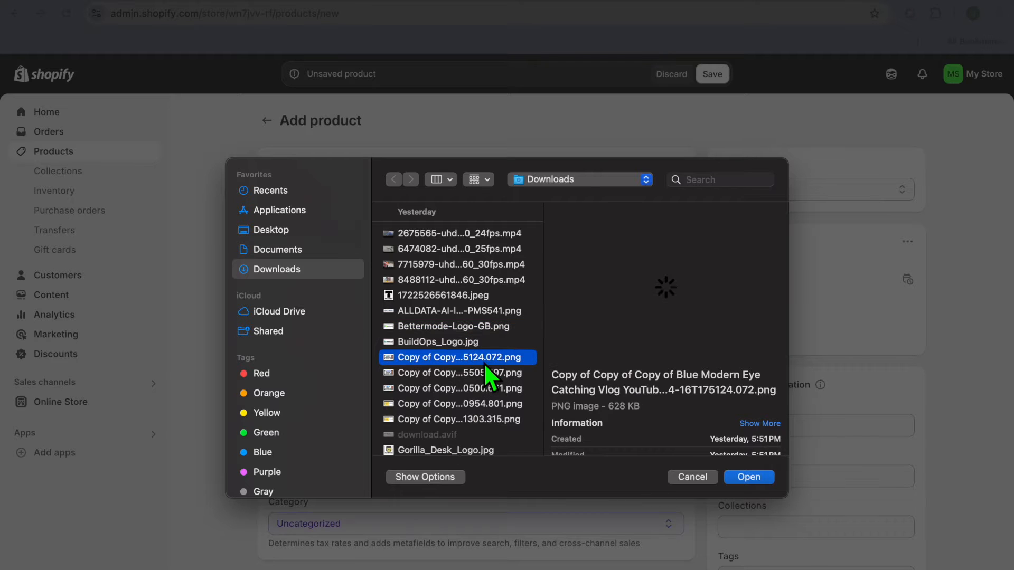
{"action": "left_click", "coordinate": [756, 479]}
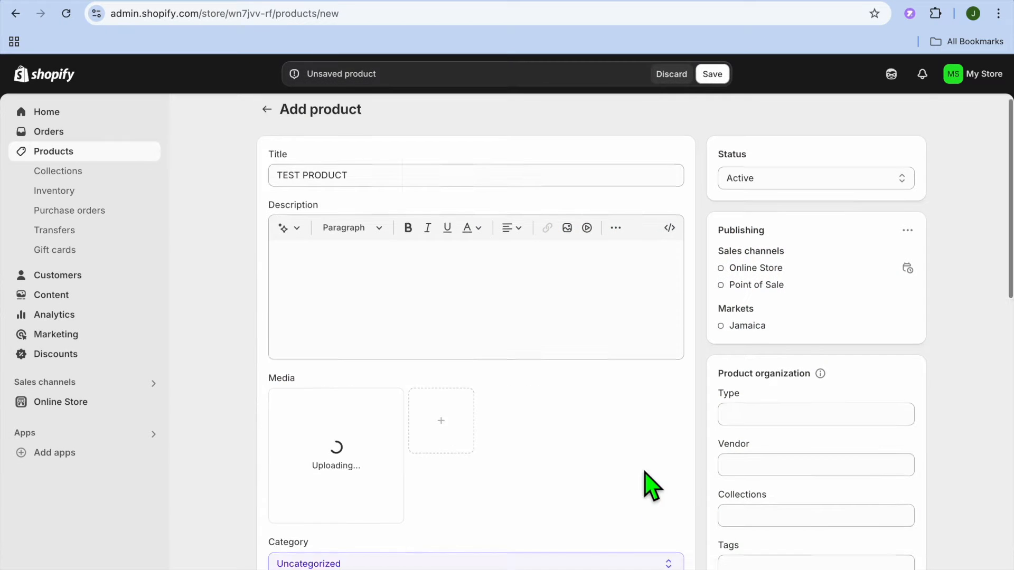
Step: Set the product's price to 1,000.00 without charging tax, turn off quantity tracking, and save the product
{"action": "scroll", "coordinate": [650, 487], "scroll_direction": "down", "scroll_amount": 6}
{"action": "left_click", "coordinate": [348, 298]}
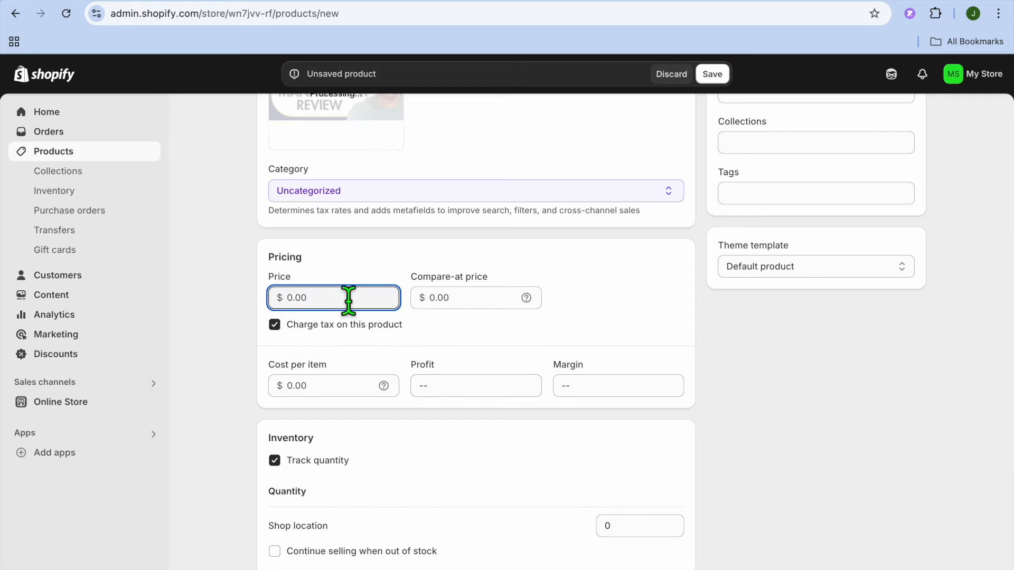
{"action": "left_click", "coordinate": [275, 324]}
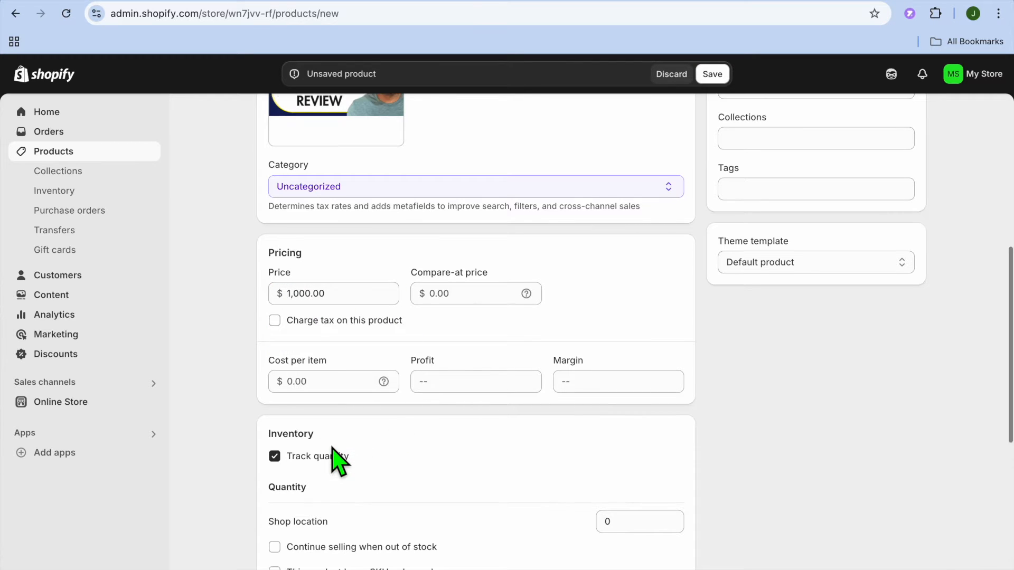
{"action": "scroll", "coordinate": [317, 438], "scroll_direction": "down", "scroll_amount": 2}
{"action": "left_click", "coordinate": [275, 383]}
{"action": "left_click", "coordinate": [712, 73]}
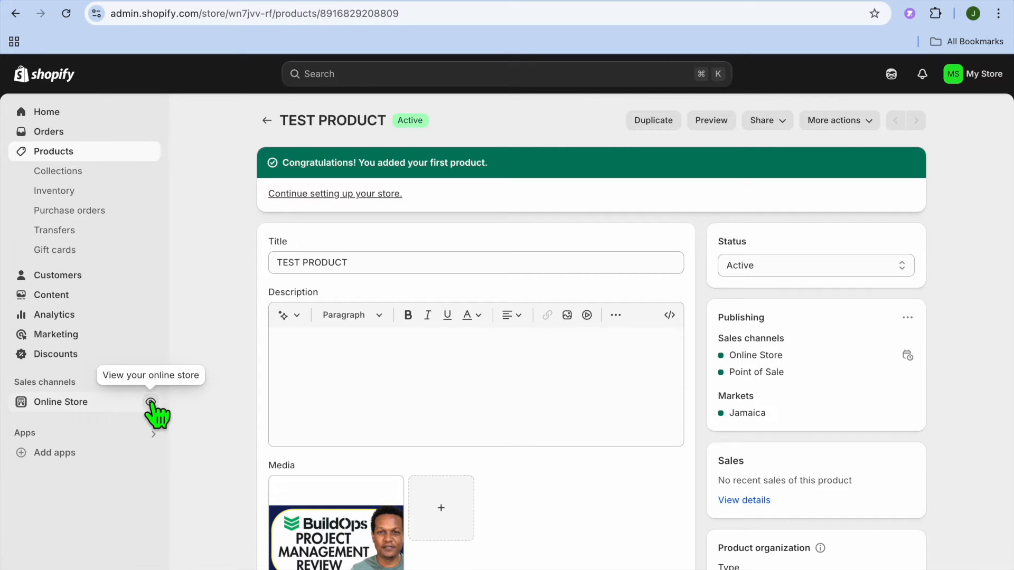
Step: Open the Shopify App Store from the store's app recommendations
{"action": "left_click", "coordinate": [68, 453]}
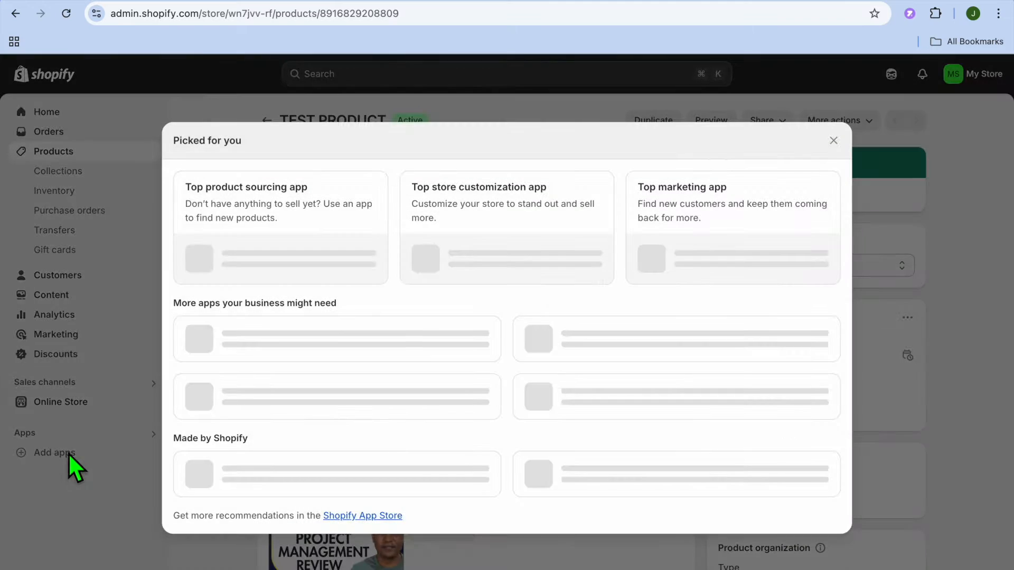
{"action": "scroll", "coordinate": [505, 478], "scroll_direction": "down", "scroll_amount": 2}
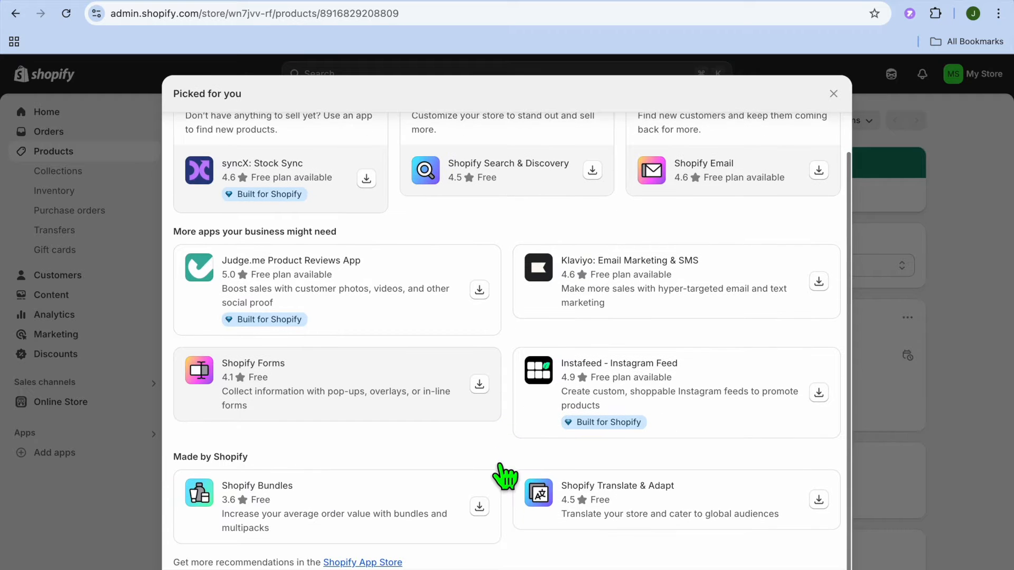
{"action": "left_click", "coordinate": [373, 563]}
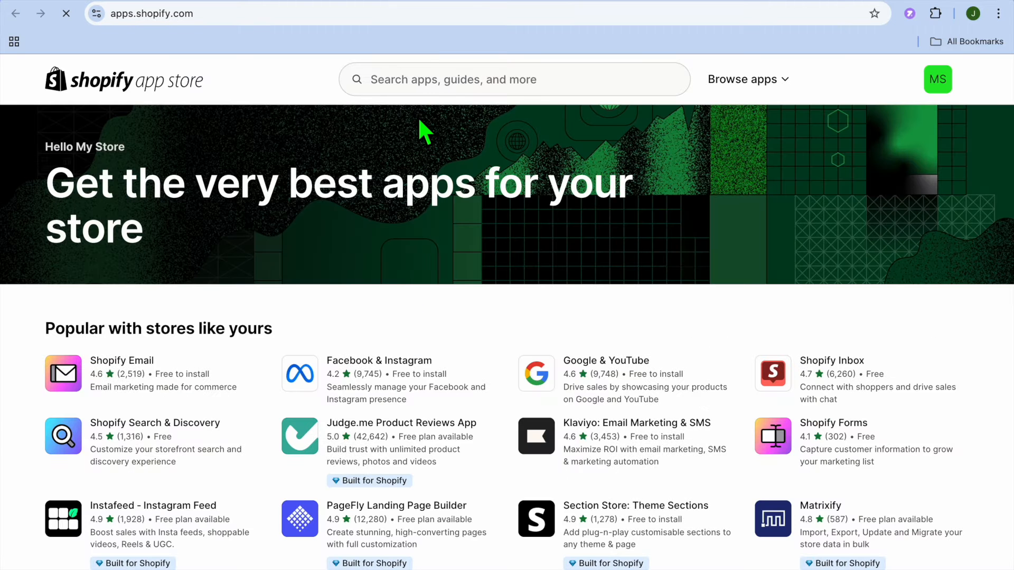
Step: Search the app store for PAGETIFY and install the Pagetify Landing Page Builder app on the store
{"action": "left_click", "coordinate": [432, 83]}
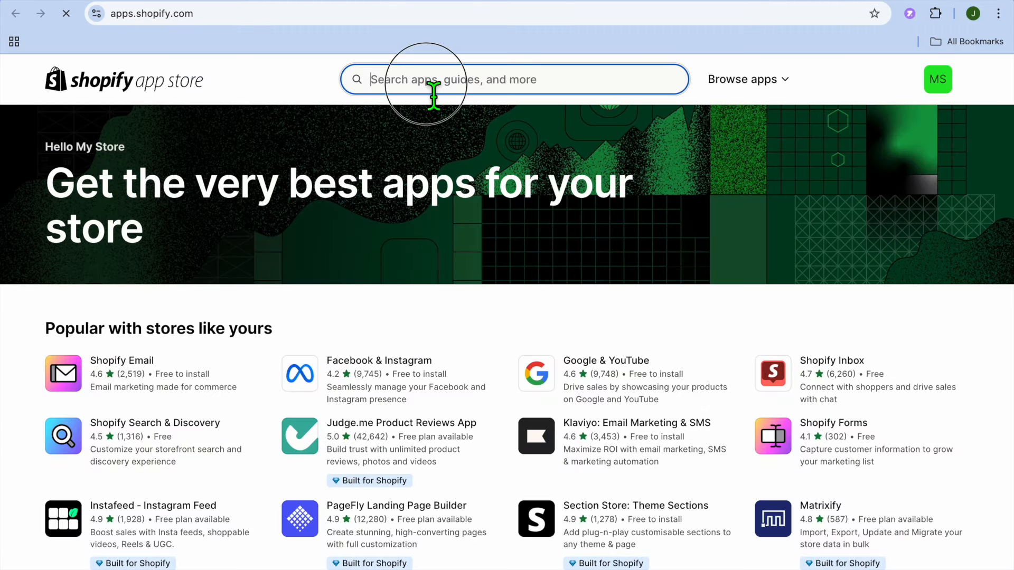
{"action": "type", "text": "P"}
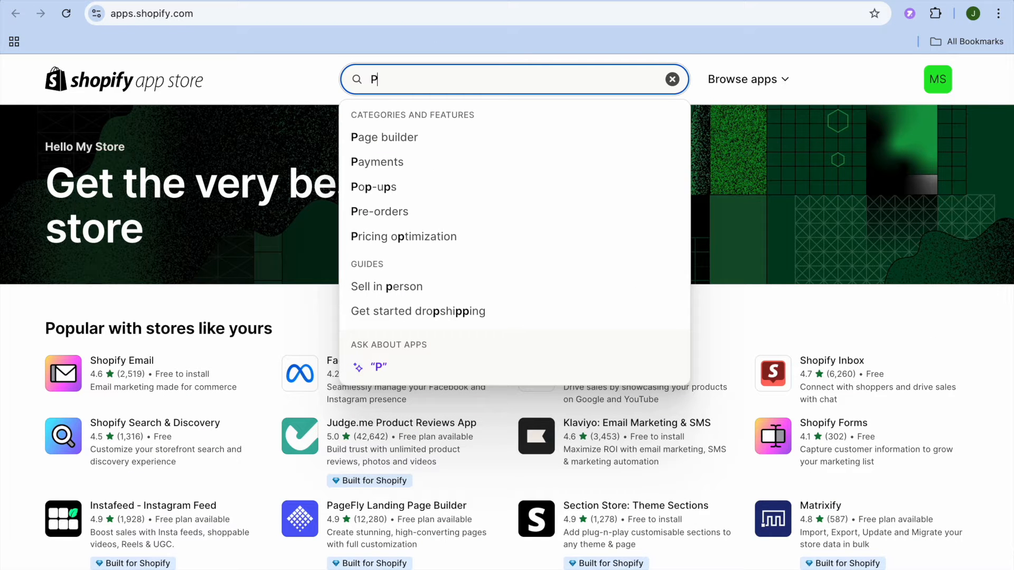
{"action": "type", "text": "AGETIFY"}
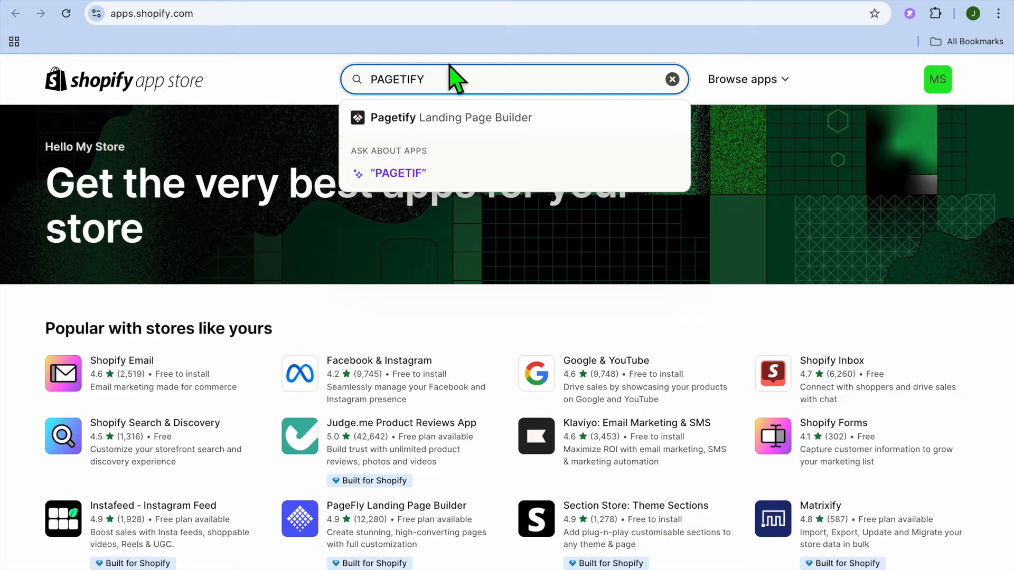
{"action": "left_click", "coordinate": [451, 119]}
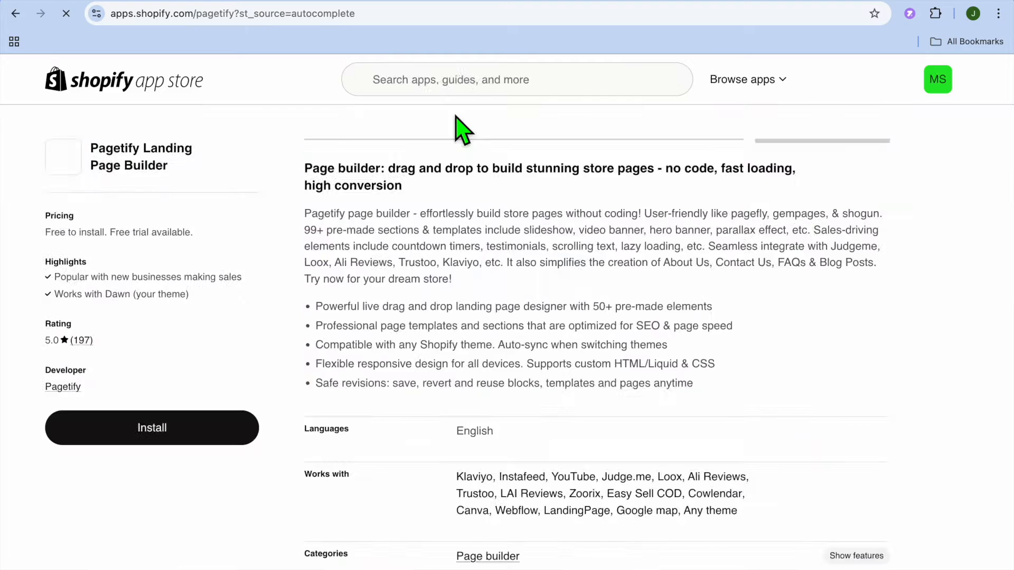
{"action": "left_click", "coordinate": [233, 427]}
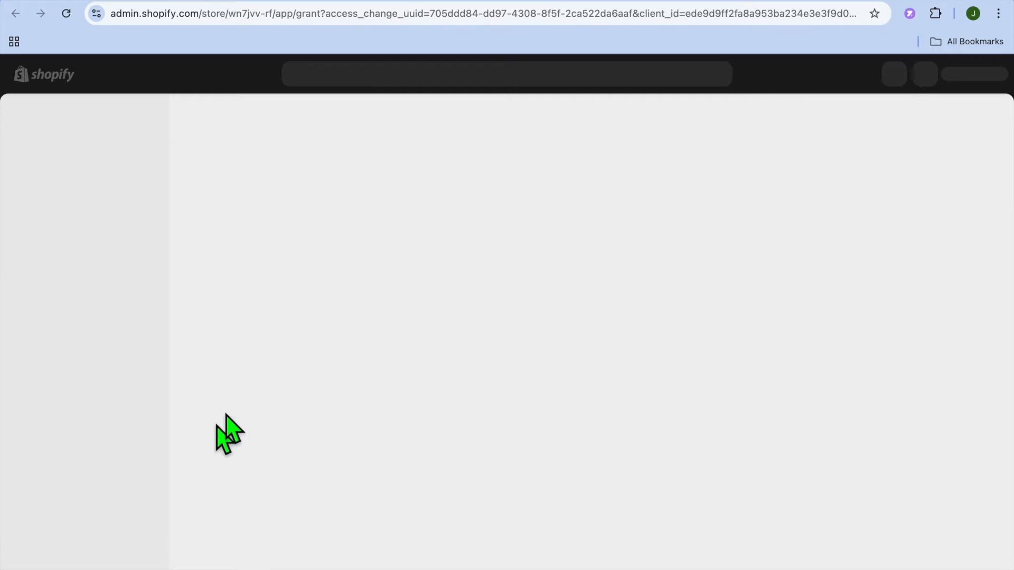
{"action": "left_click", "coordinate": [773, 391]}
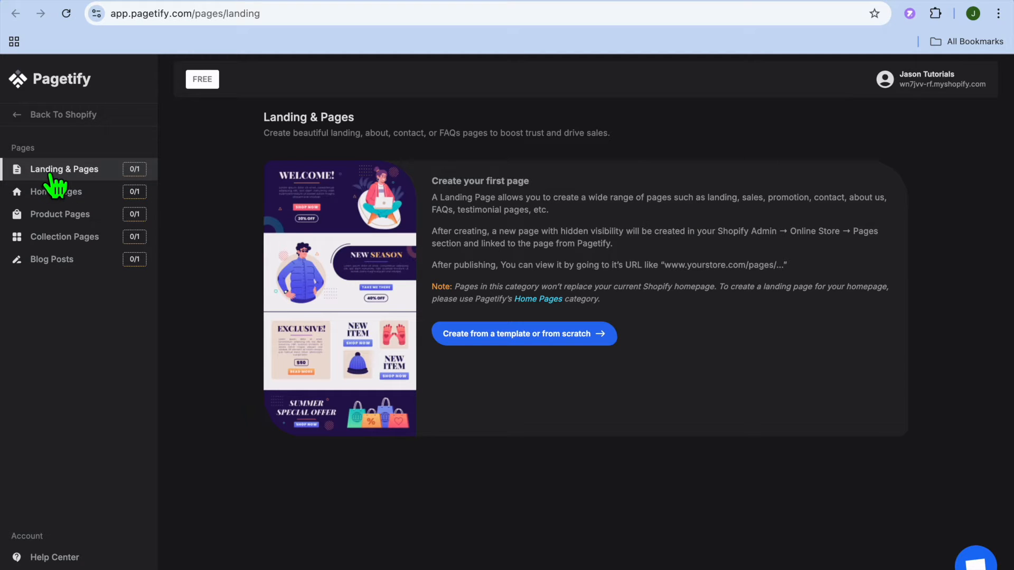
Step: Review Pagetify's landing, home, product, collection and blog page categories, ending on Landing & Pages
{"action": "left_click", "coordinate": [62, 210]}
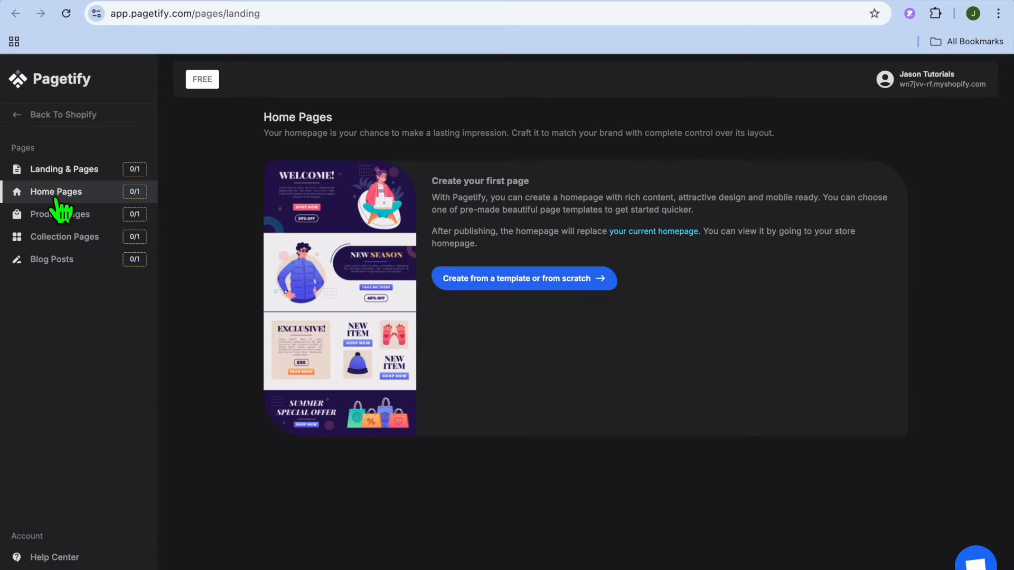
{"action": "left_click", "coordinate": [62, 211]}
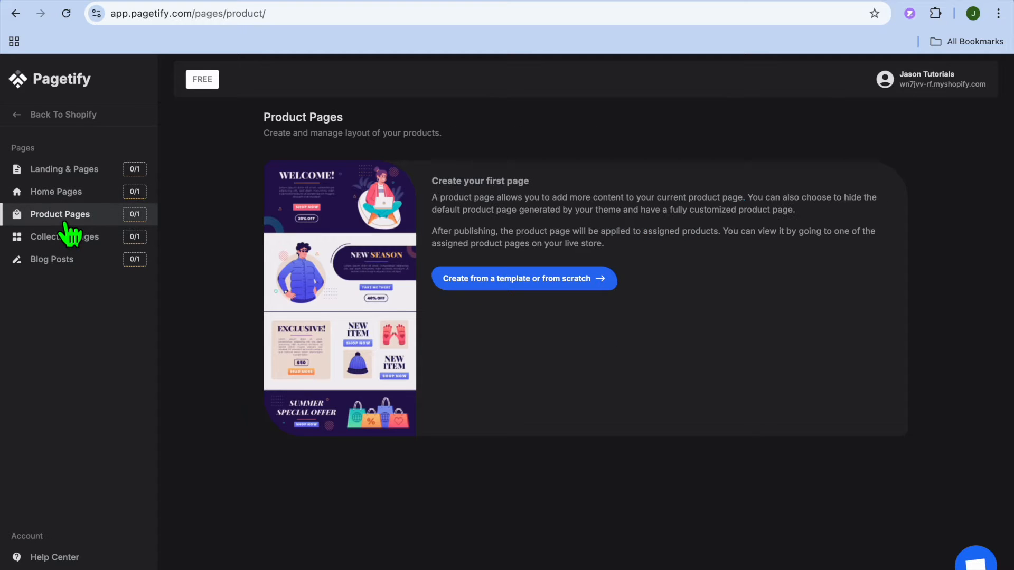
{"action": "left_click", "coordinate": [67, 239]}
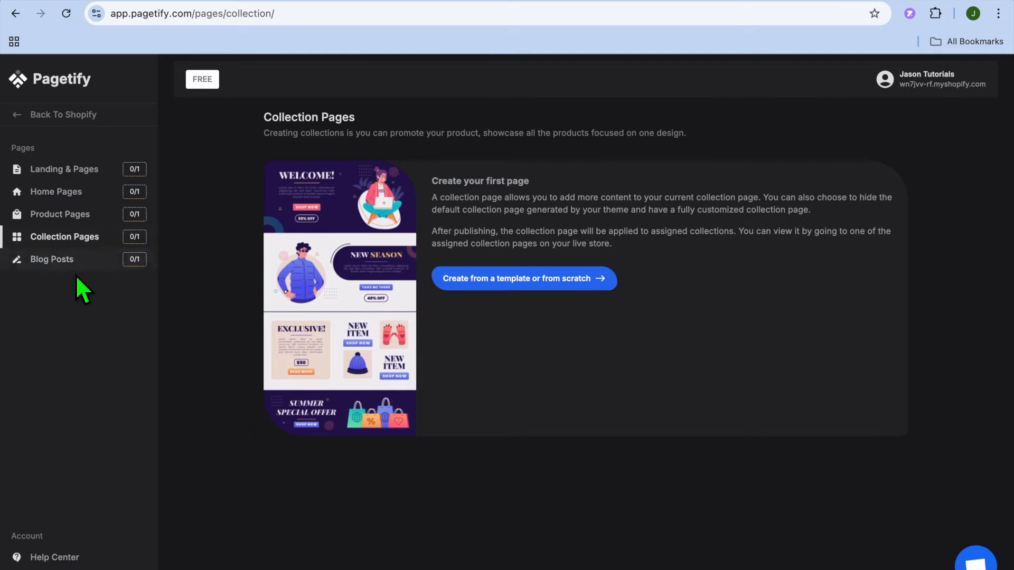
{"action": "left_click", "coordinate": [67, 261]}
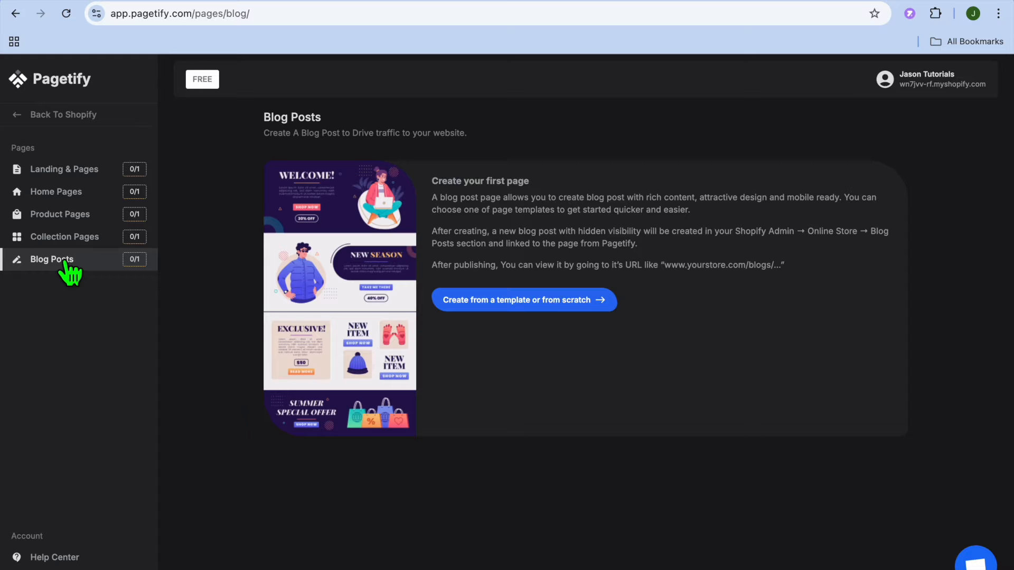
{"action": "left_click", "coordinate": [67, 169]}
{"action": "left_click", "coordinate": [71, 195]}
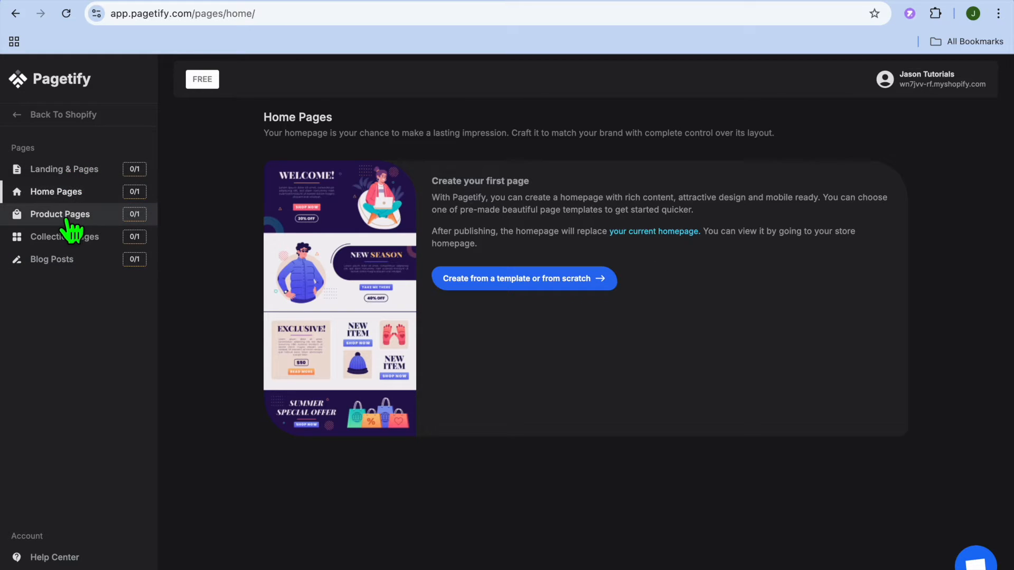
{"action": "left_click", "coordinate": [68, 218]}
{"action": "left_click", "coordinate": [70, 239]}
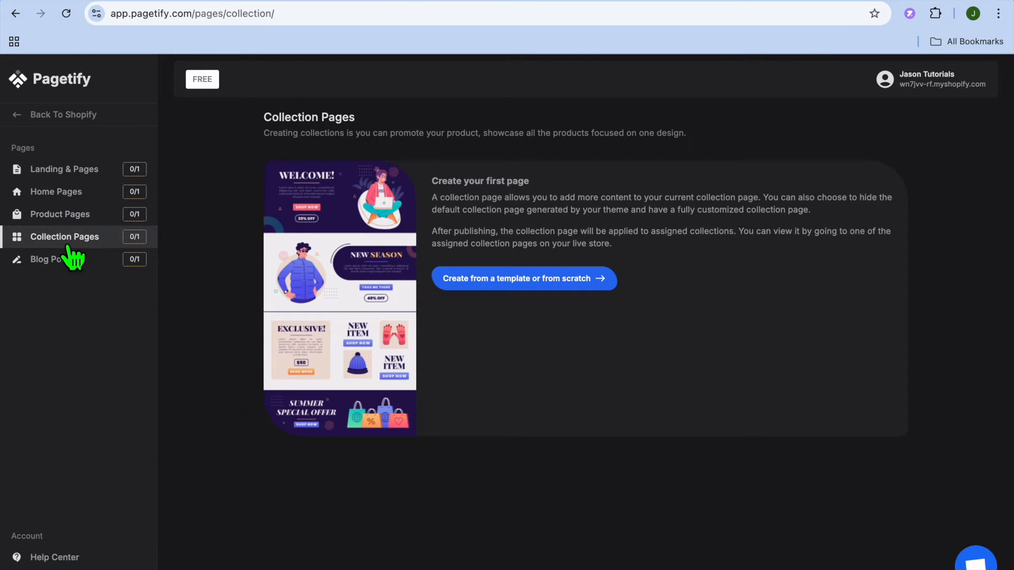
{"action": "left_click", "coordinate": [71, 171]}
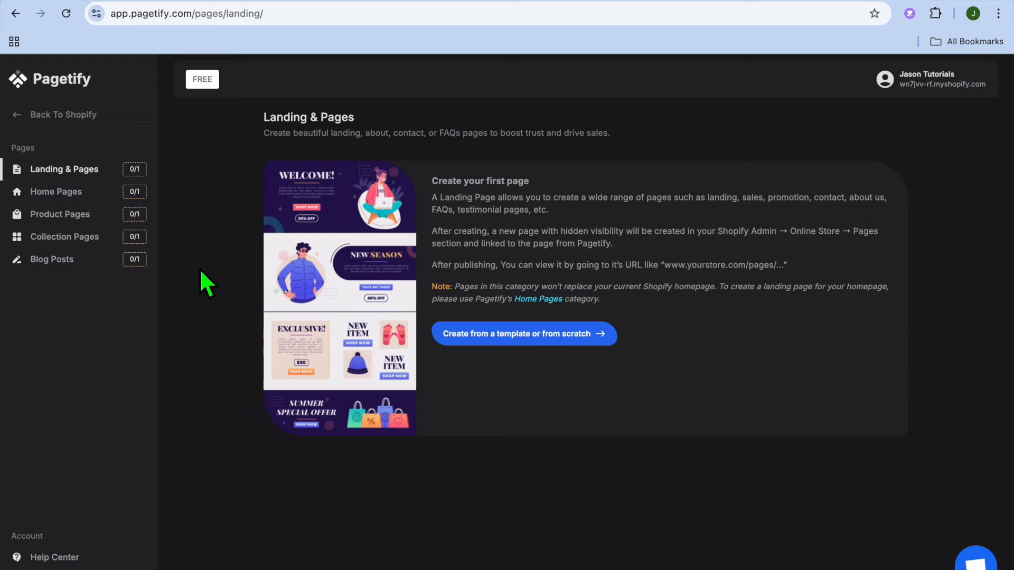
Step: Start creating a landing page from a template or from scratch and browse the template gallery
{"action": "left_click", "coordinate": [507, 342]}
{"action": "mouse_move", "coordinate": [508, 342]}
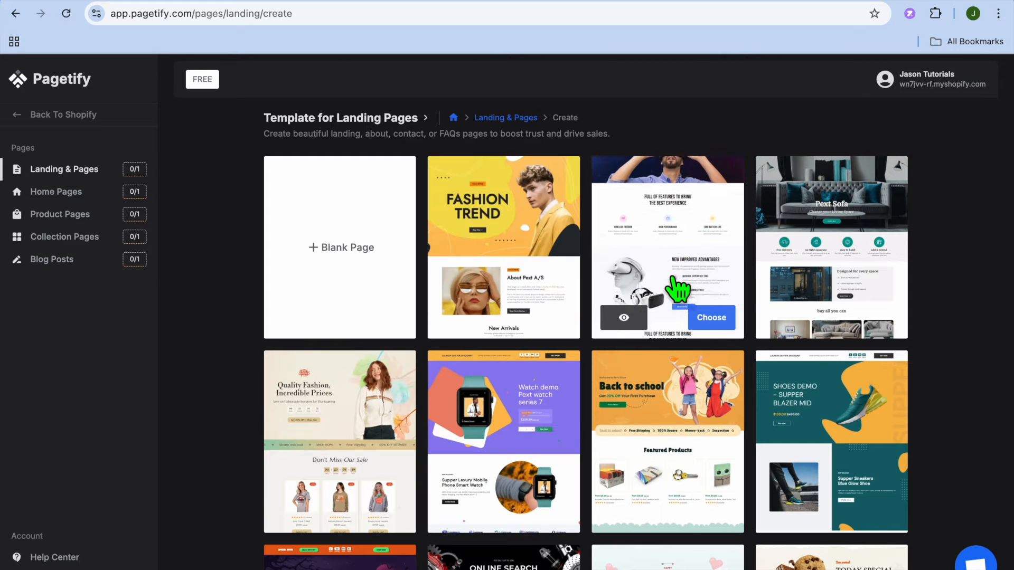
{"action": "scroll", "coordinate": [821, 255], "scroll_direction": "down", "scroll_amount": 1}
{"action": "scroll", "coordinate": [821, 255], "scroll_direction": "down", "scroll_amount": 2}
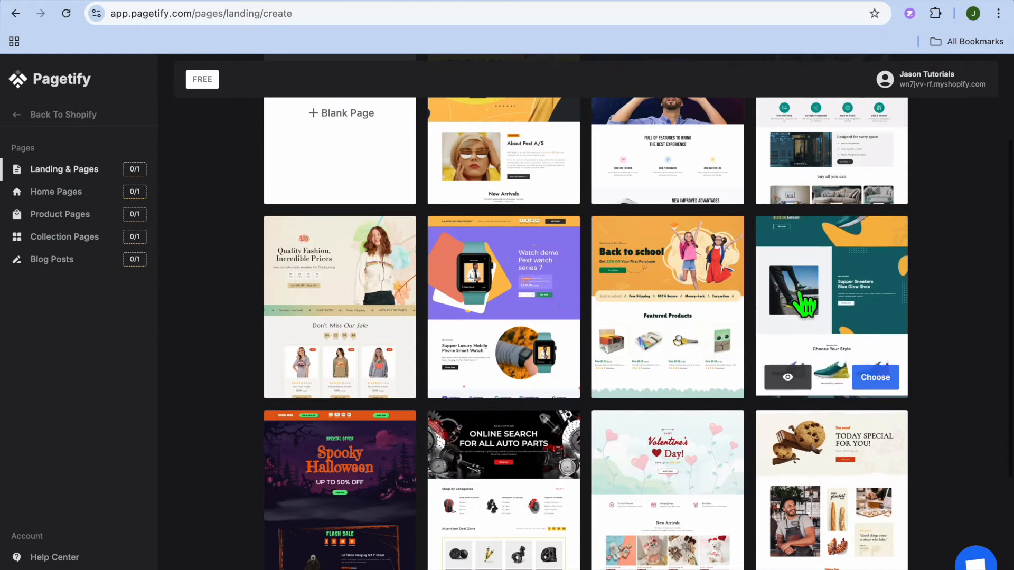
{"action": "mouse_move", "coordinate": [704, 283]}
{"action": "mouse_move", "coordinate": [394, 290]}
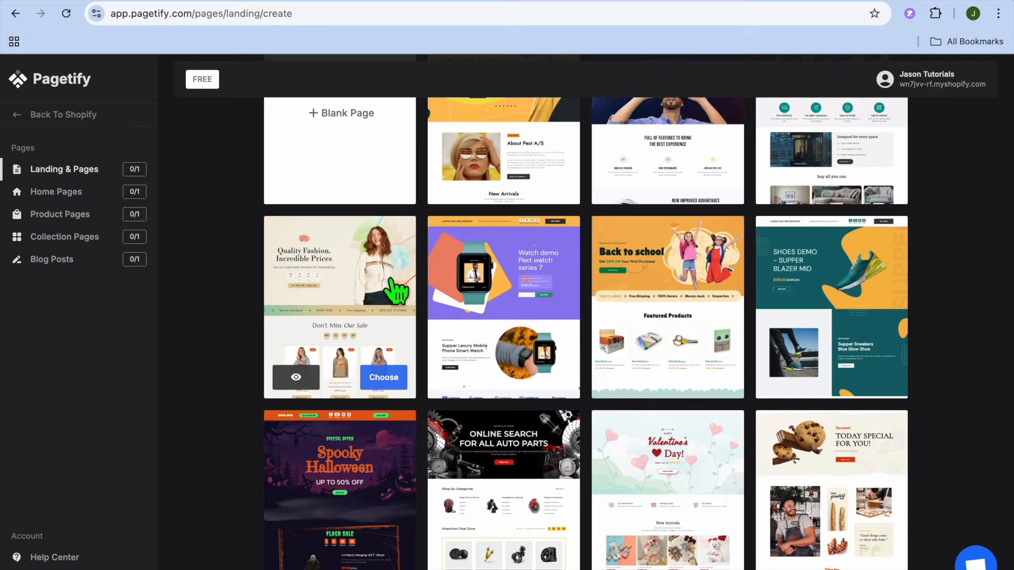
{"action": "scroll", "coordinate": [396, 290], "scroll_direction": "down", "scroll_amount": 2}
{"action": "scroll", "coordinate": [396, 290], "scroll_direction": "down", "scroll_amount": 2}
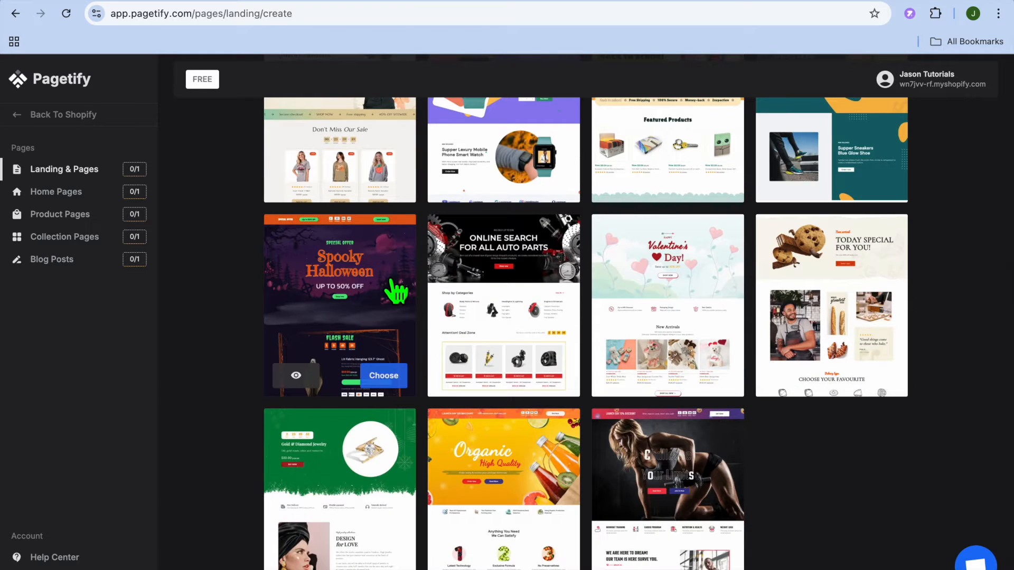
Step: Open the Home Pages category and browse its template gallery
{"action": "scroll", "coordinate": [396, 291], "scroll_direction": "up", "scroll_amount": 5}
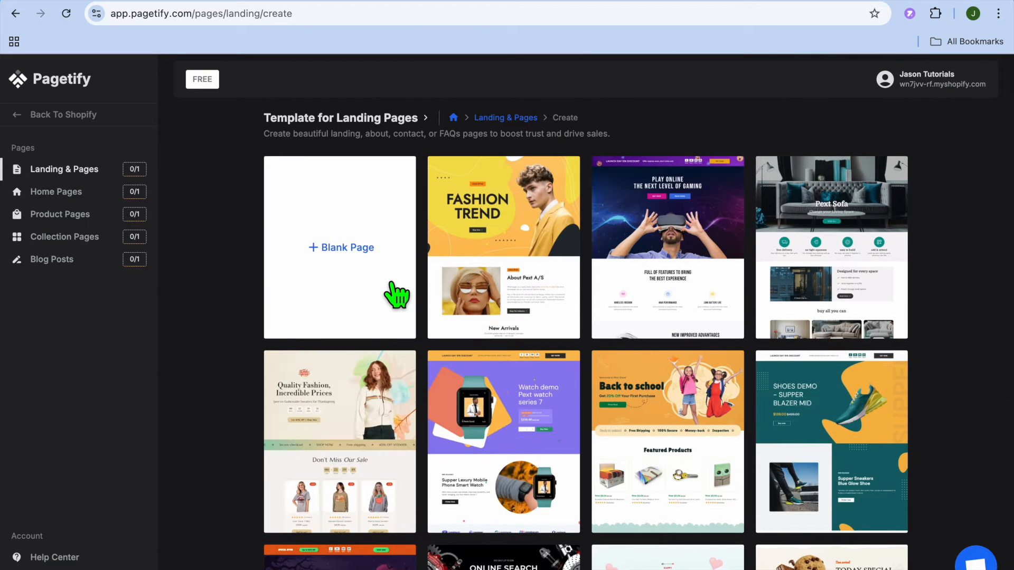
{"action": "left_click", "coordinate": [93, 203]}
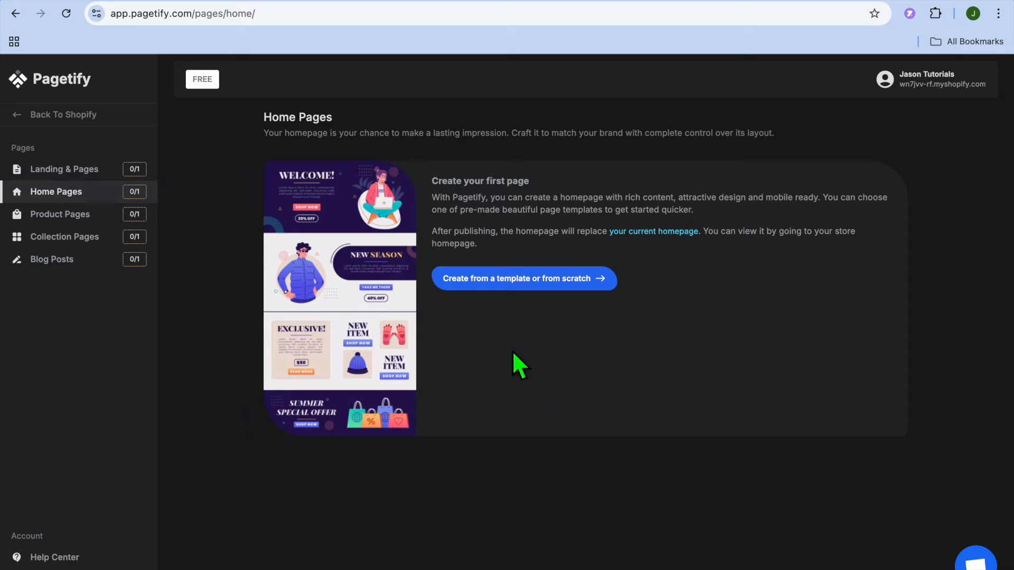
{"action": "left_click", "coordinate": [515, 282]}
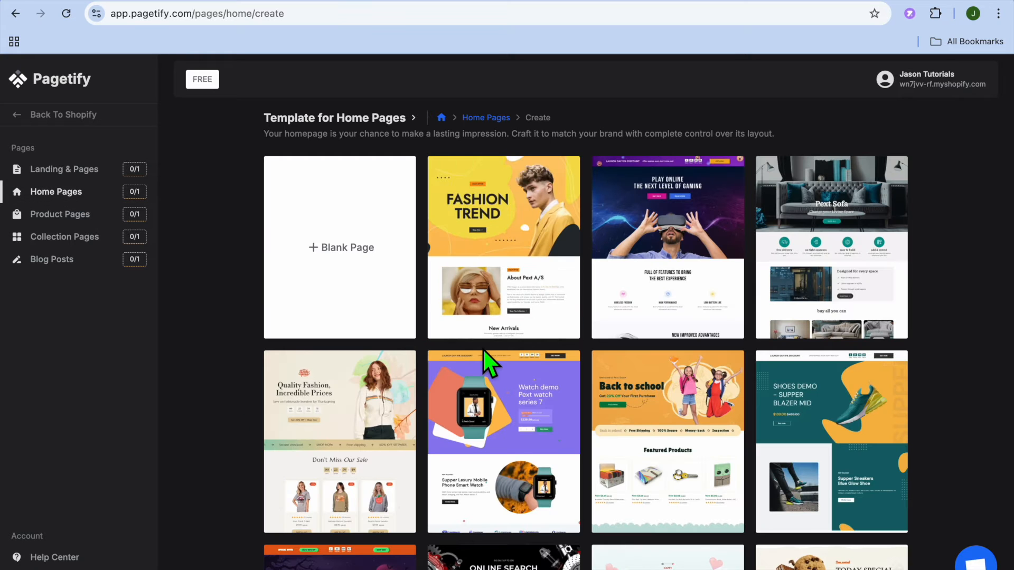
{"action": "scroll", "coordinate": [483, 350], "scroll_direction": "down", "scroll_amount": 6}
{"action": "scroll", "coordinate": [489, 355], "scroll_direction": "up", "scroll_amount": 6}
Step: Open the Product Pages category and browse its template gallery
{"action": "left_click", "coordinate": [92, 216]}
{"action": "left_click", "coordinate": [486, 280]}
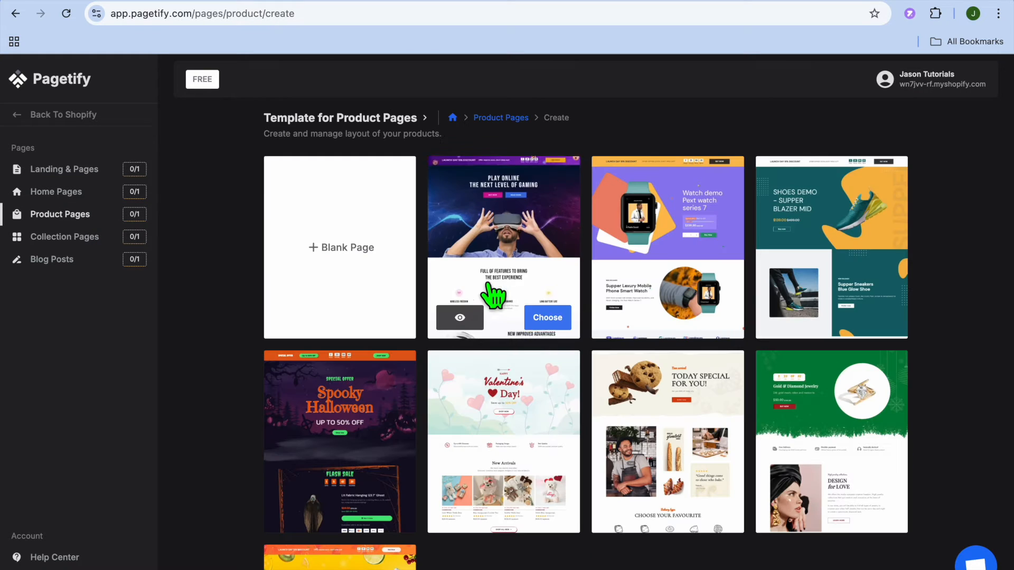
{"action": "scroll", "coordinate": [492, 291], "scroll_direction": "down", "scroll_amount": 3}
{"action": "scroll", "coordinate": [491, 290], "scroll_direction": "up", "scroll_amount": 3}
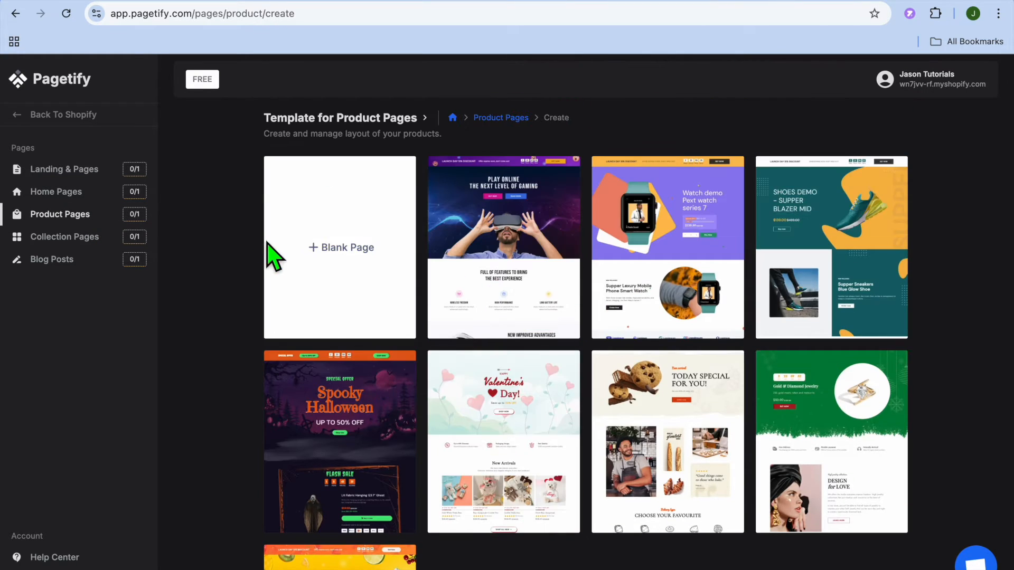
Step: Create a landing page titled TEST PAGE from the Fashion Trend template, keeping the theme header and footer on
{"action": "left_click", "coordinate": [51, 171]}
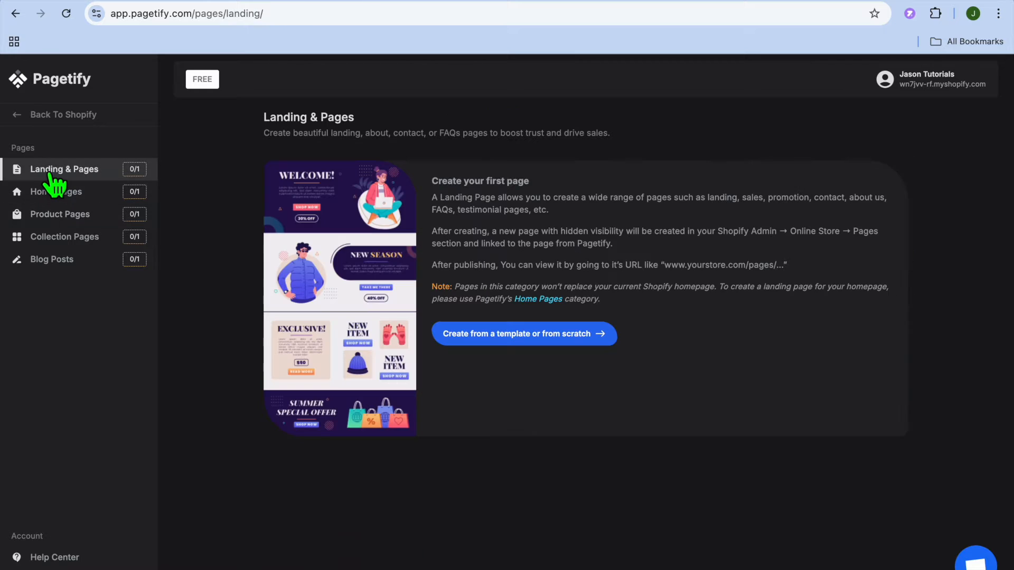
{"action": "left_click", "coordinate": [492, 338]}
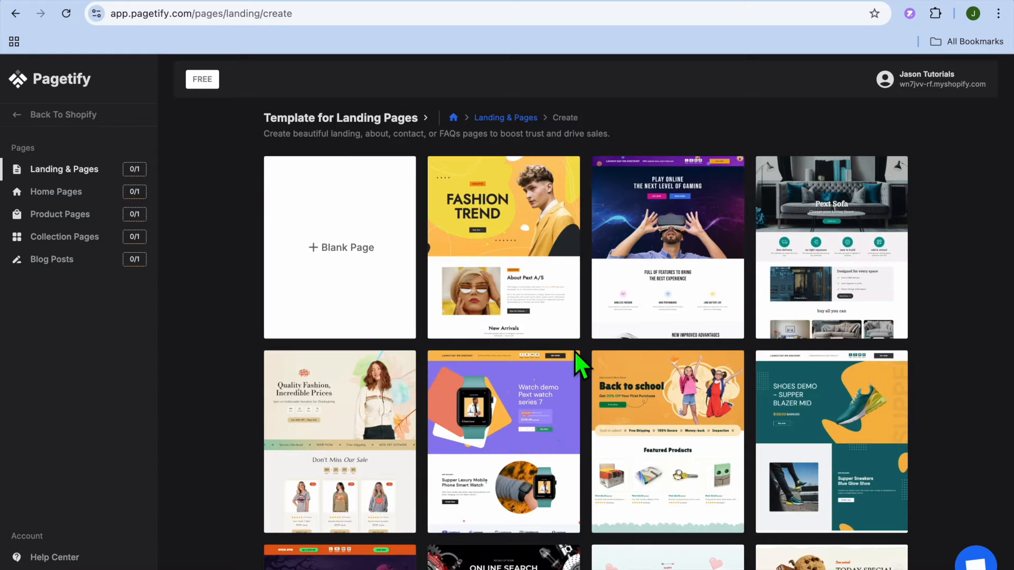
{"action": "mouse_move", "coordinate": [536, 279]}
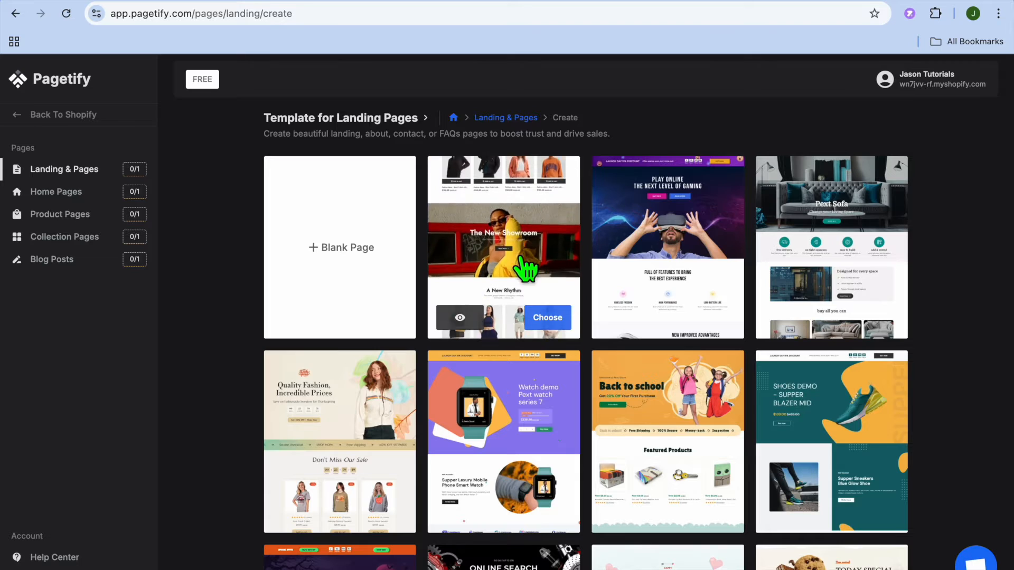
{"action": "left_click", "coordinate": [546, 322]}
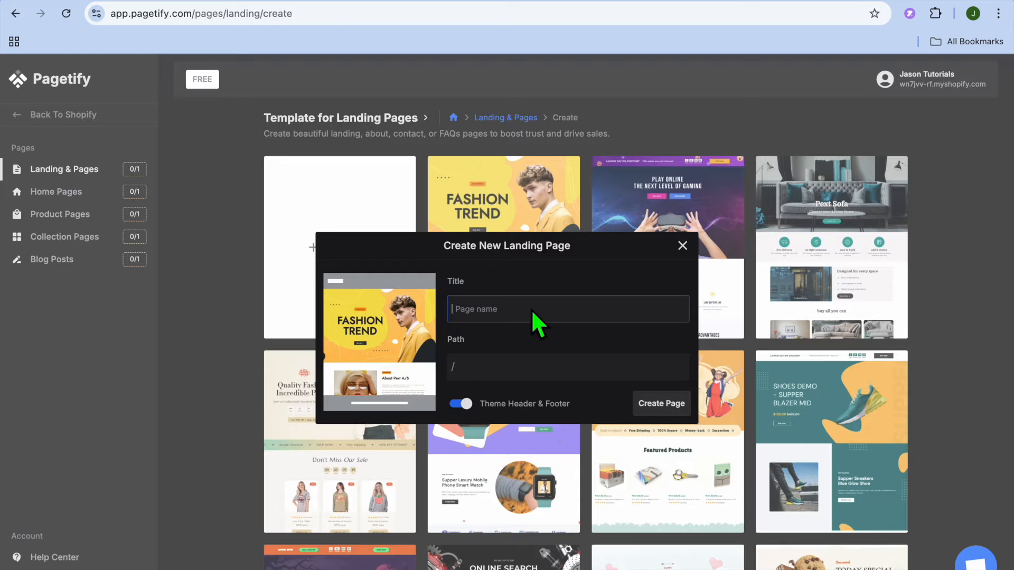
{"action": "type", "text": "TEST PAGE"}
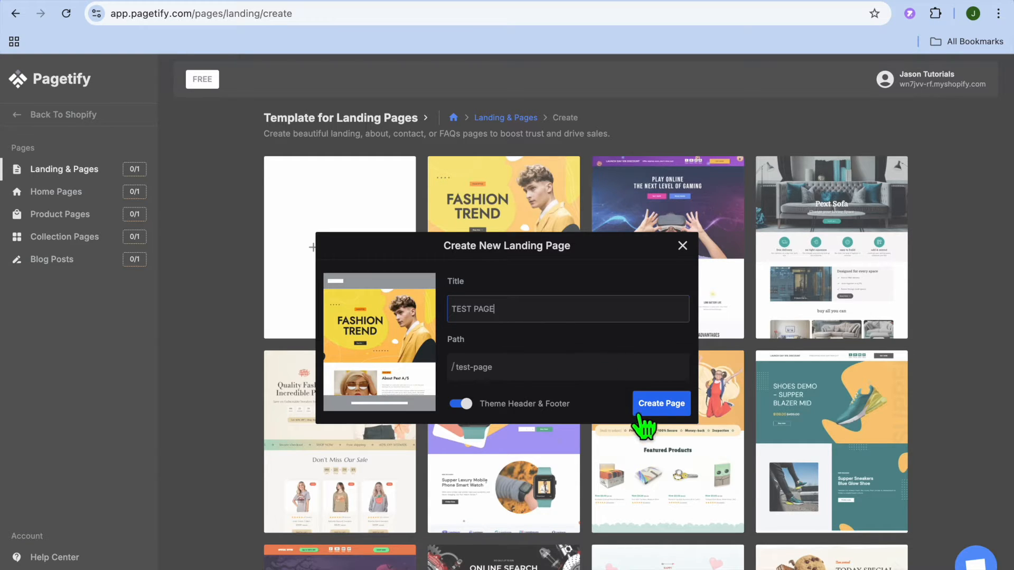
{"action": "left_click", "coordinate": [652, 404]}
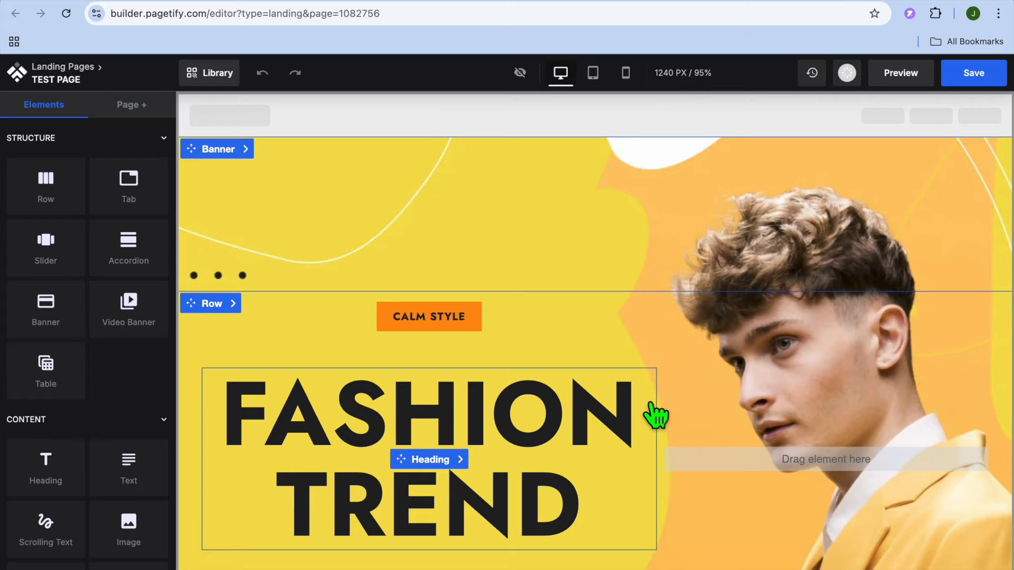
Step: Delete the final letter D of the FASHION TREND heading in the banner and retype it
{"action": "scroll", "coordinate": [655, 417], "scroll_direction": "down", "scroll_amount": 4}
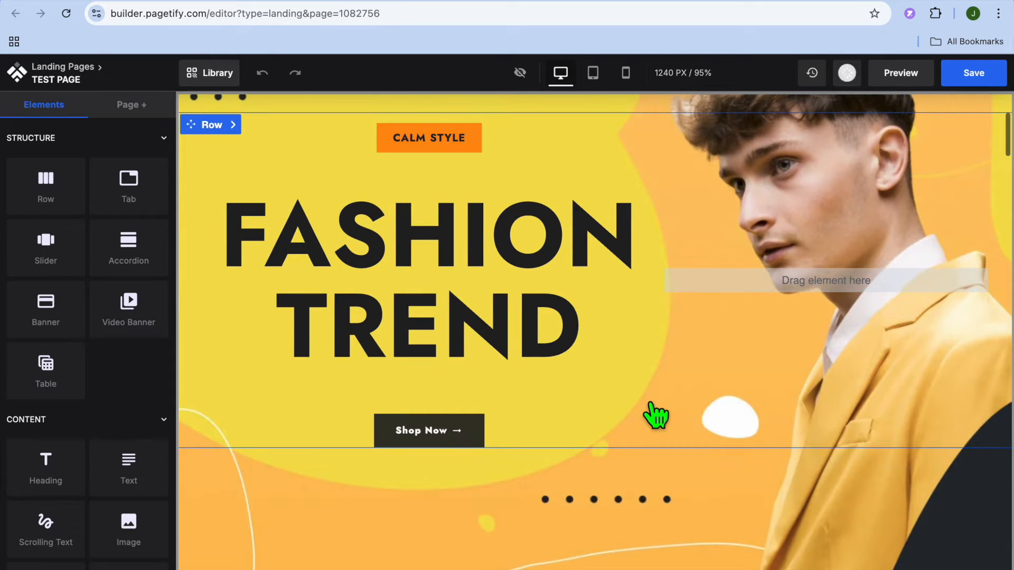
{"action": "left_click", "coordinate": [517, 309]}
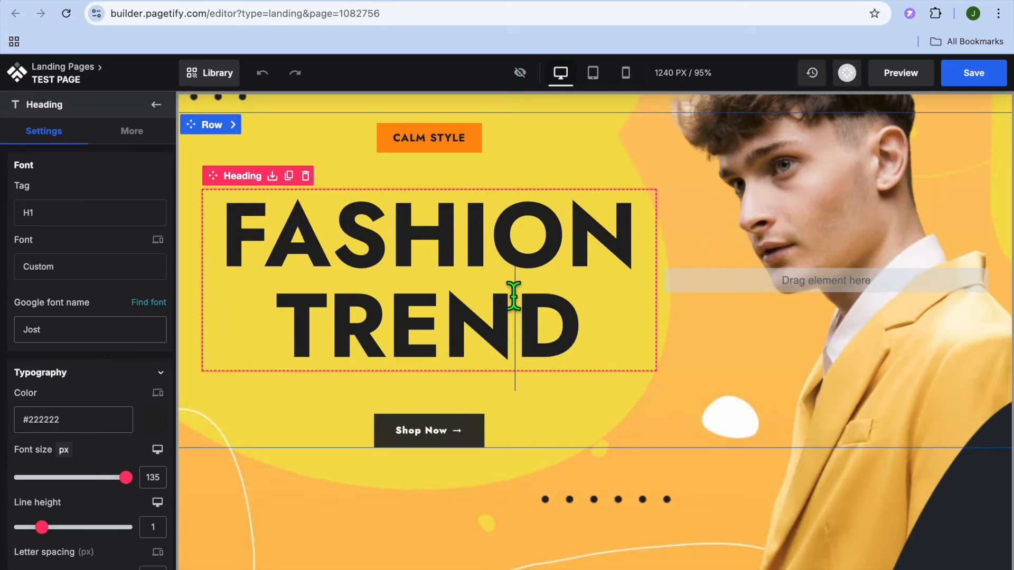
{"action": "left_click_drag", "start_coordinate": [587, 332], "coordinate": [536, 335]}
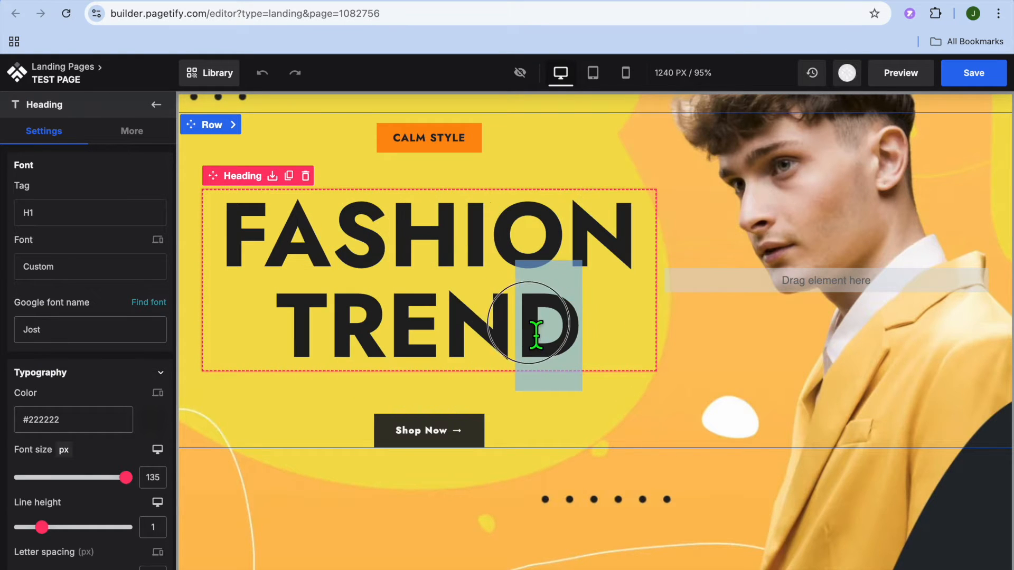
{"action": "key", "text": "BackSpace"}
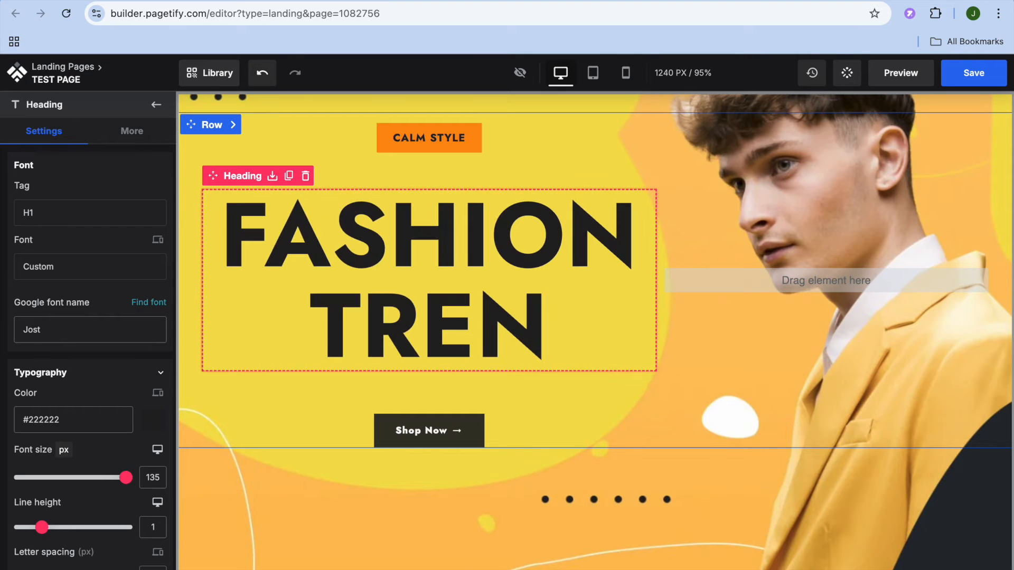
{"action": "type", "text": "D"}
{"action": "scroll", "coordinate": [734, 330], "scroll_direction": "up", "scroll_amount": 3}
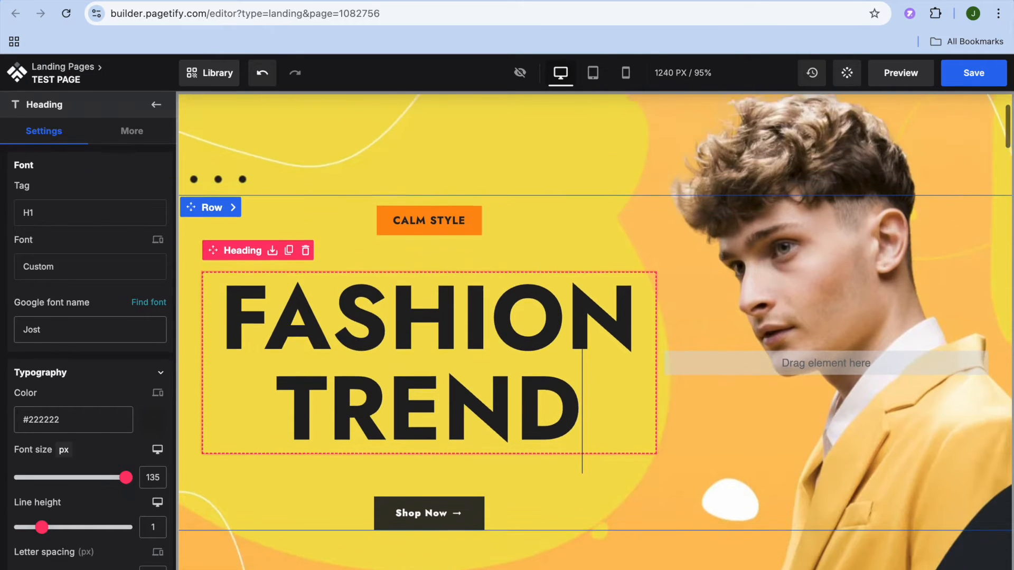
{"action": "scroll", "coordinate": [727, 327], "scroll_direction": "up", "scroll_amount": 2}
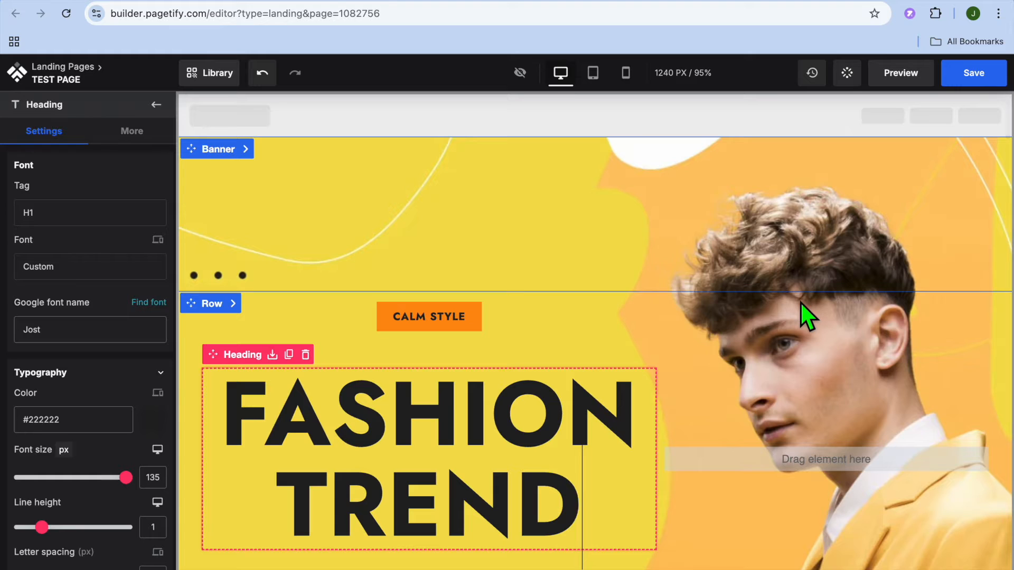
Step: Replace the banner's background image with the uploaded BuildOps project management review PNG from Downloads, and look through the remaining banner settings
{"action": "left_click", "coordinate": [807, 260]}
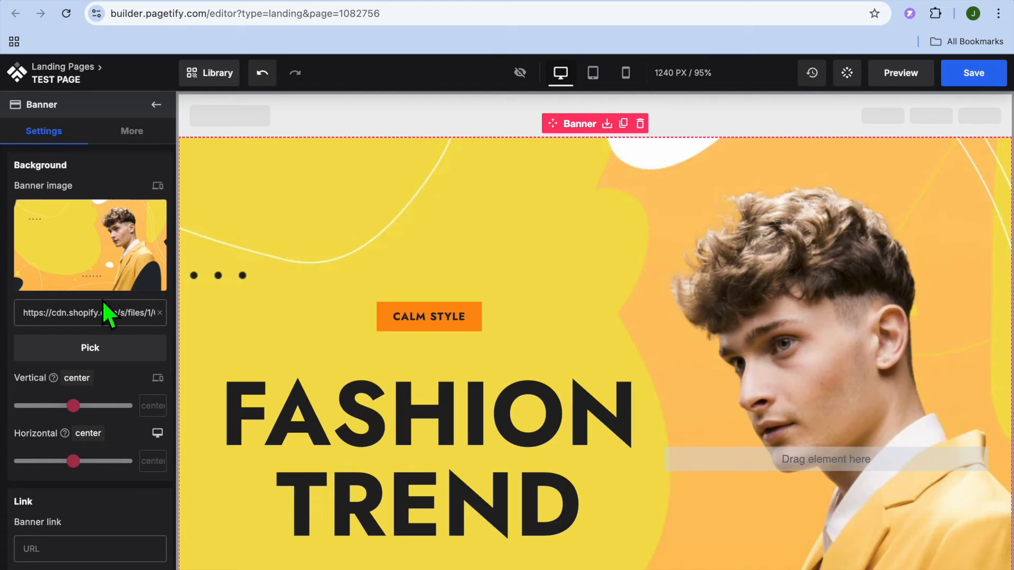
{"action": "left_click", "coordinate": [100, 352]}
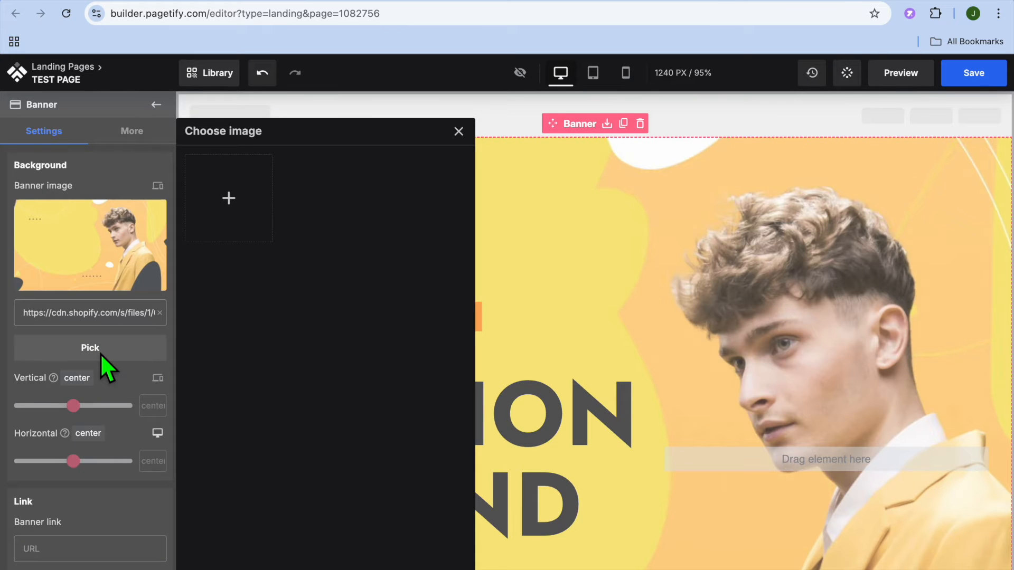
{"action": "left_click", "coordinate": [239, 213]}
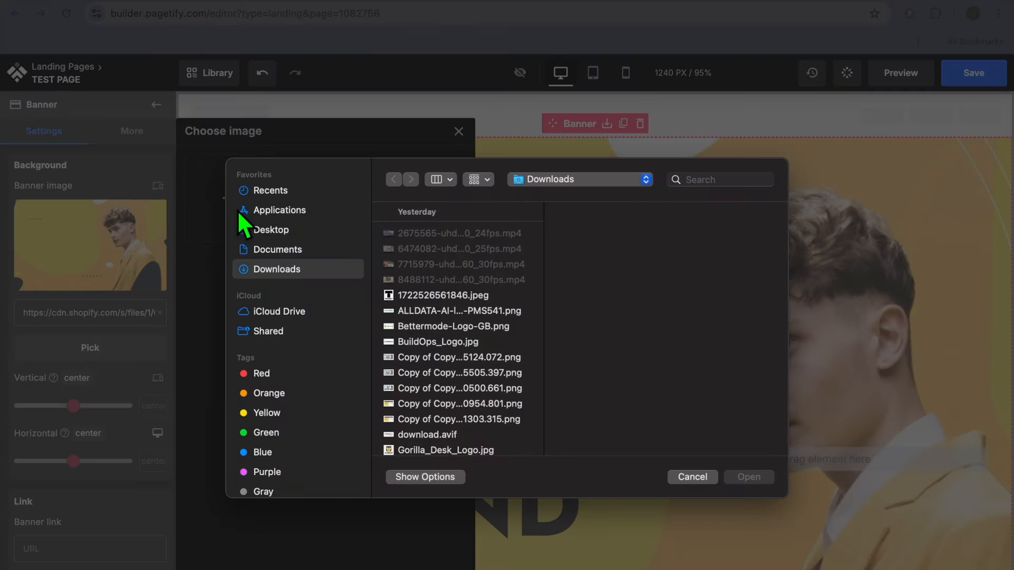
{"action": "left_click", "coordinate": [469, 361]}
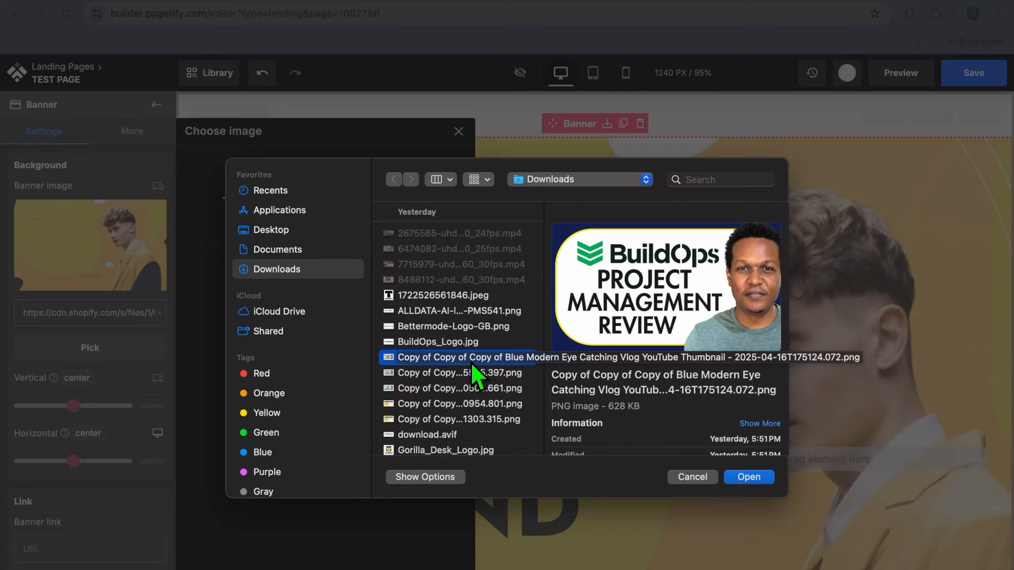
{"action": "left_click", "coordinate": [753, 480]}
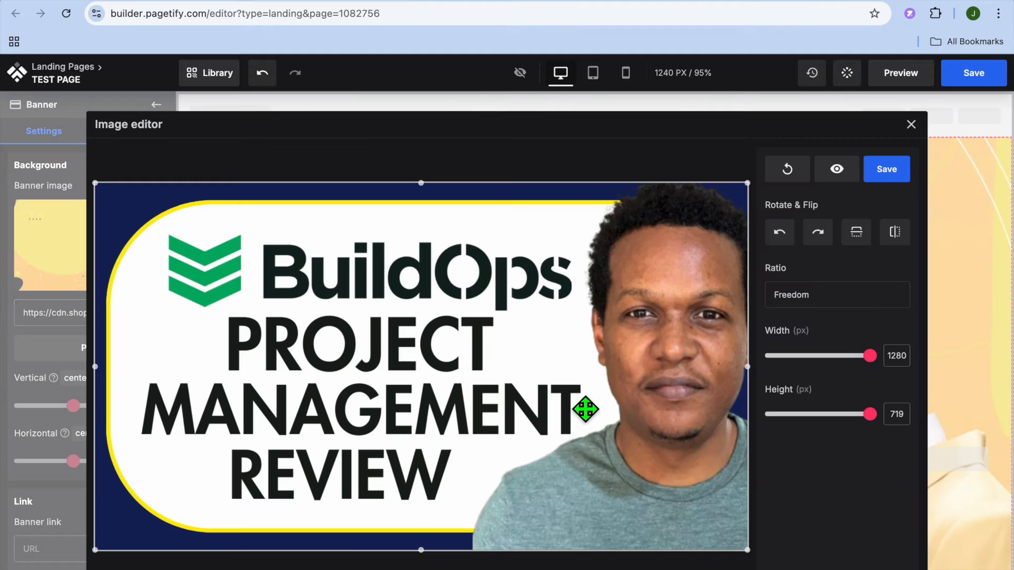
{"action": "left_click", "coordinate": [886, 174]}
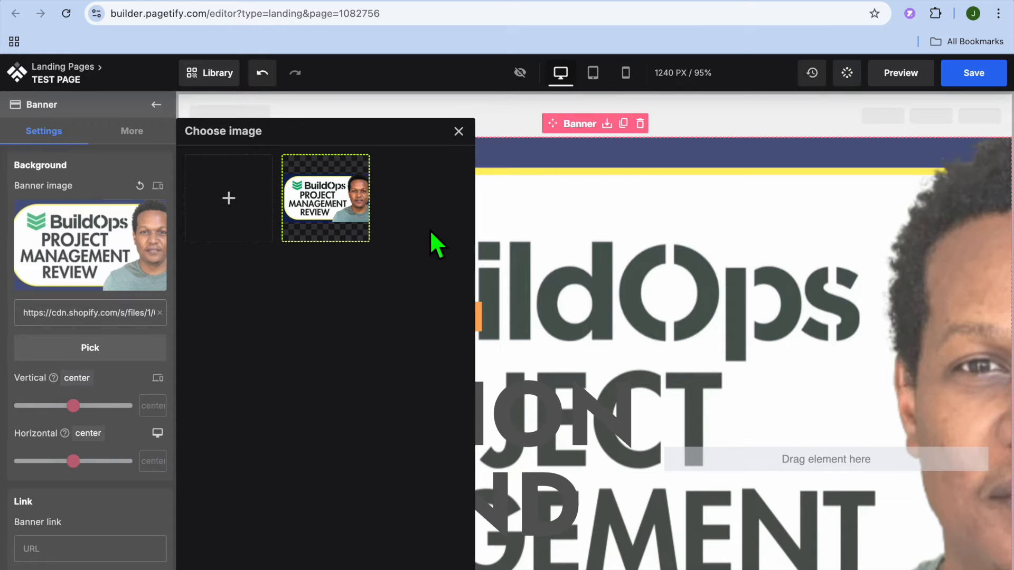
{"action": "left_click", "coordinate": [458, 132]}
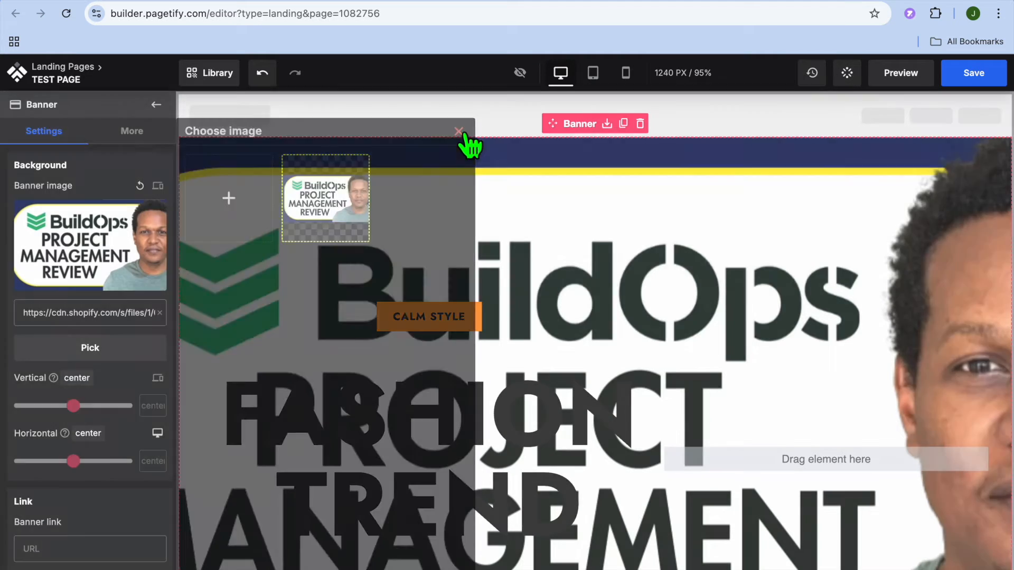
{"action": "scroll", "coordinate": [134, 338], "scroll_direction": "down", "scroll_amount": 7}
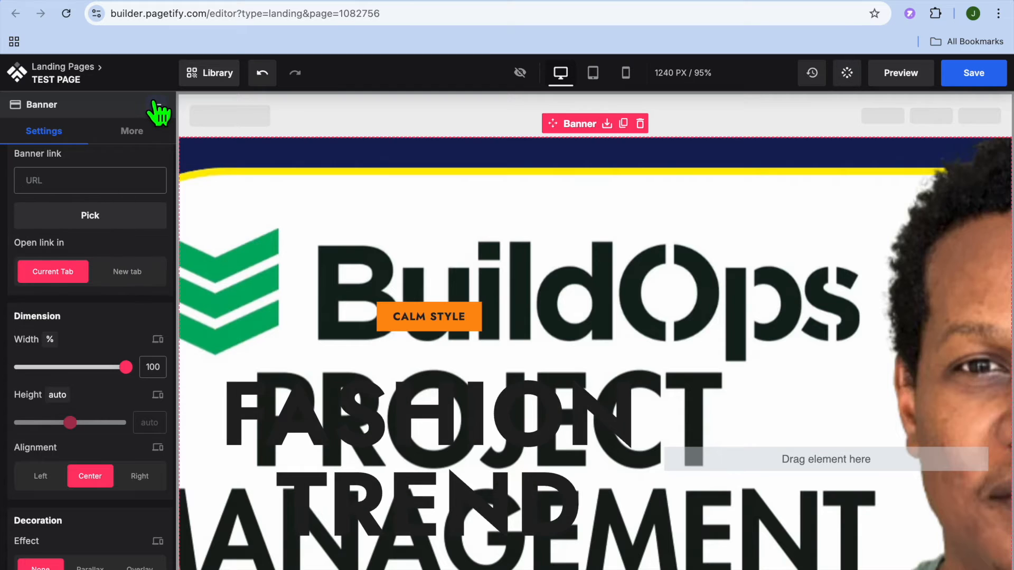
{"action": "left_click", "coordinate": [157, 105]}
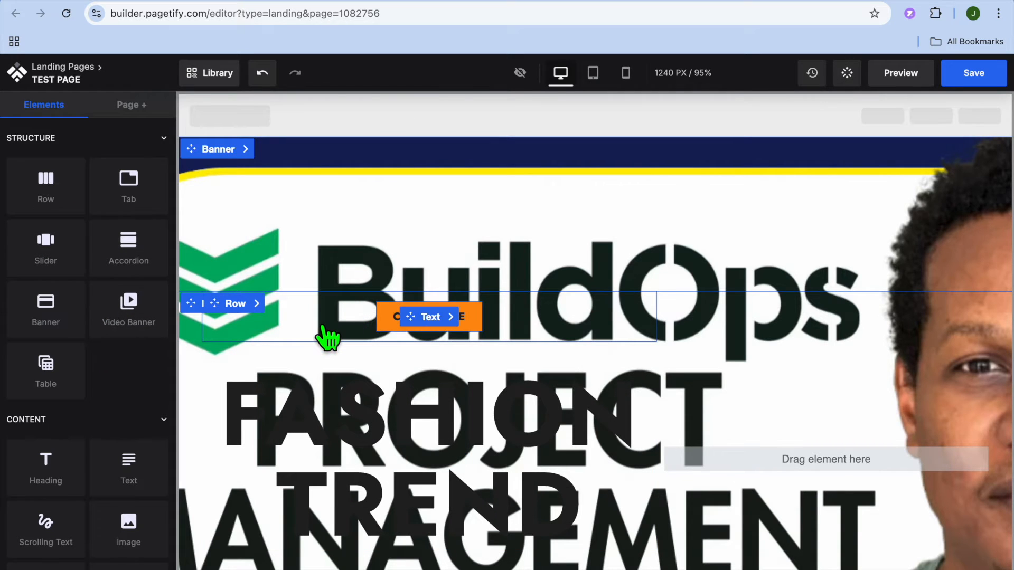
Step: Delete the row holding the CALM STYLE label above the FASHION TREND heading
{"action": "left_click", "coordinate": [328, 338]}
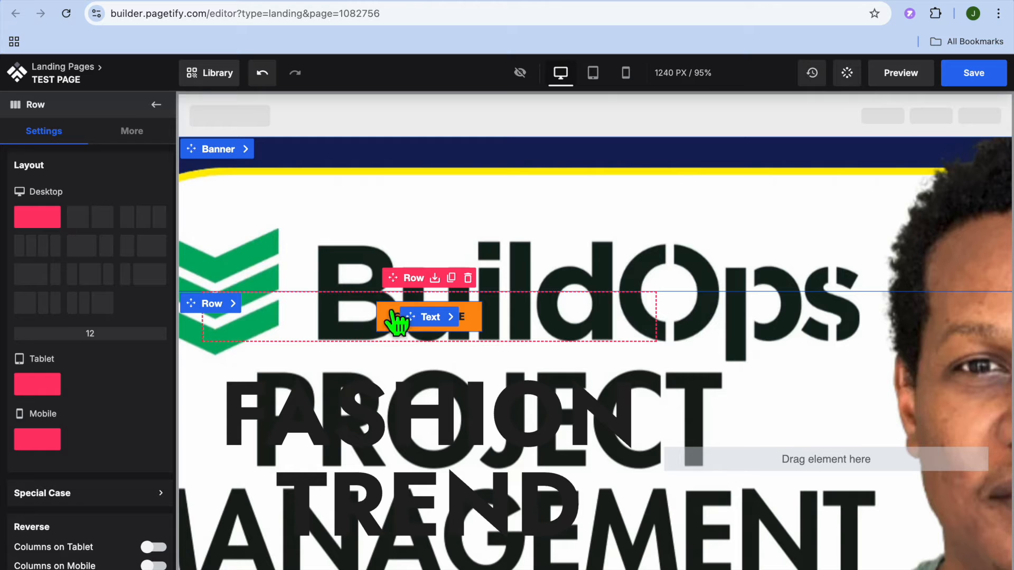
{"action": "left_click", "coordinate": [468, 280]}
Step: Examine the link, icon, color, hover effect and typography settings of the banner's Shop Now button
{"action": "scroll", "coordinate": [407, 374], "scroll_direction": "down", "scroll_amount": 5}
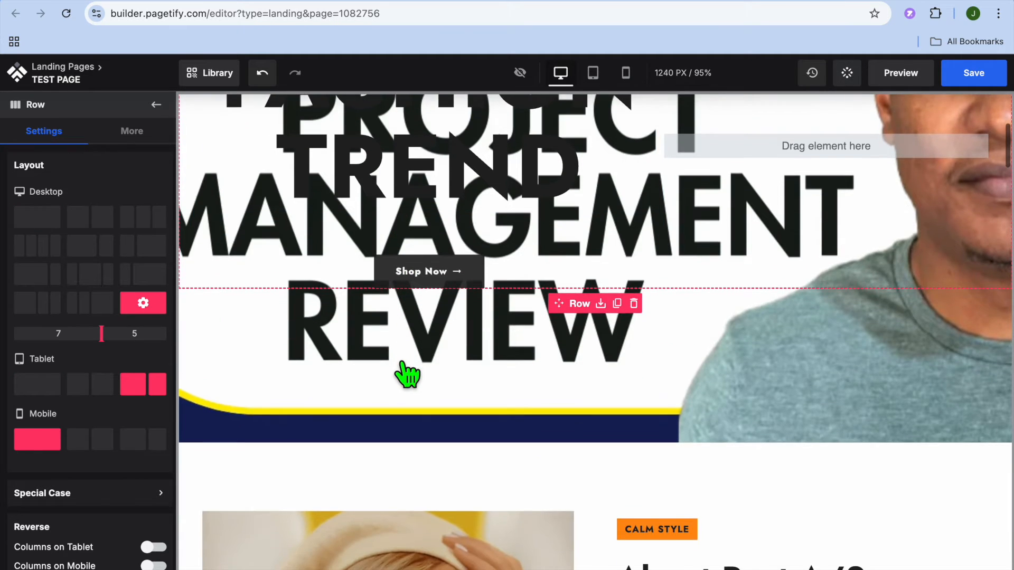
{"action": "scroll", "coordinate": [407, 374], "scroll_direction": "down", "scroll_amount": 3}
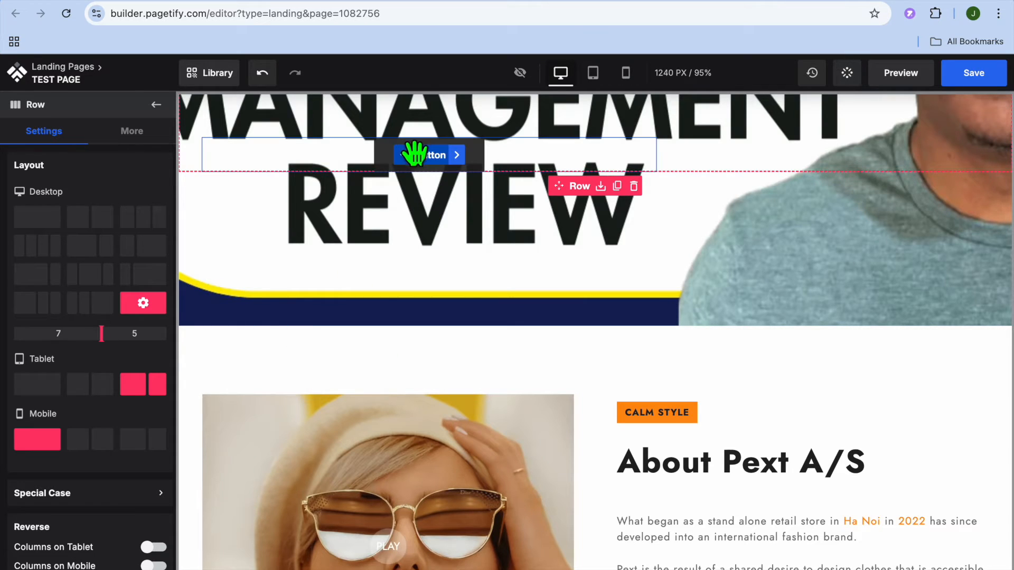
{"action": "left_click", "coordinate": [395, 165]}
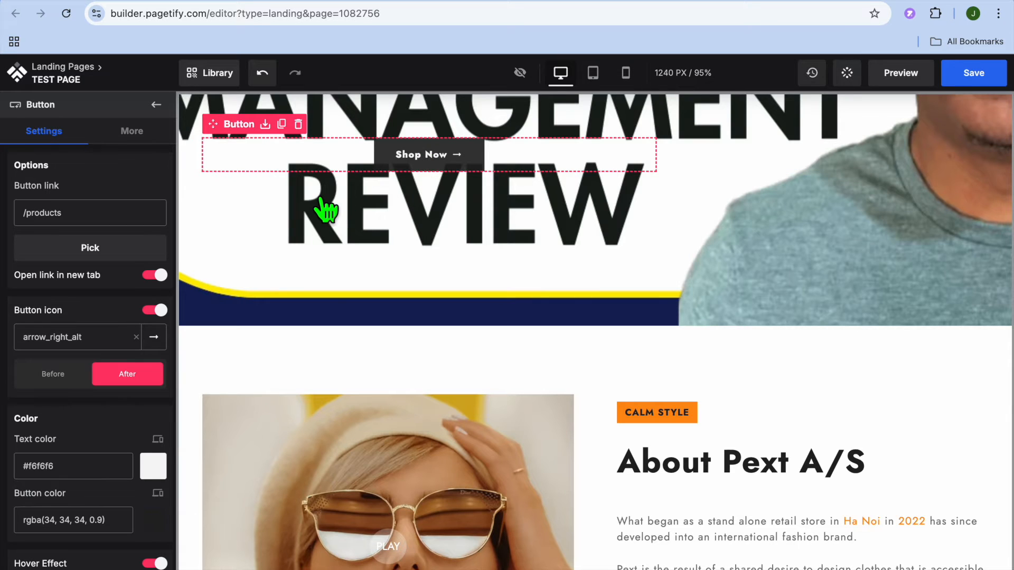
{"action": "scroll", "coordinate": [63, 298], "scroll_direction": "down", "scroll_amount": 4}
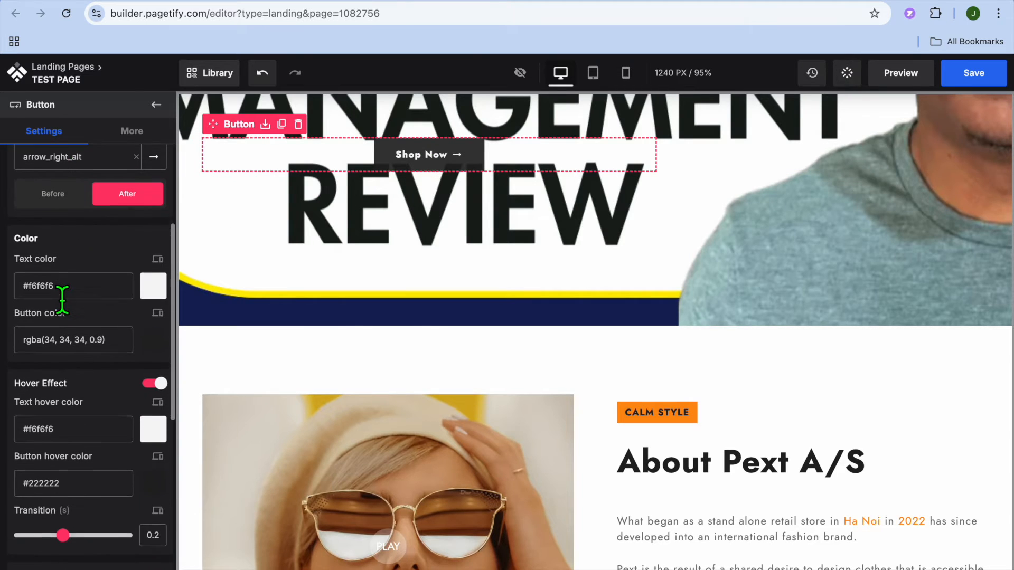
{"action": "scroll", "coordinate": [62, 298], "scroll_direction": "down", "scroll_amount": 1}
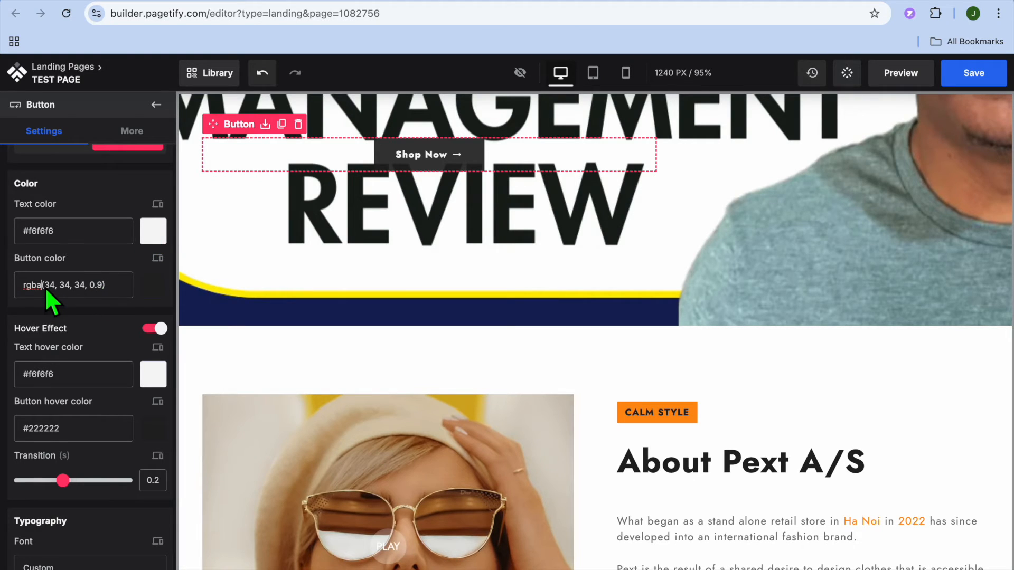
{"action": "scroll", "coordinate": [129, 301], "scroll_direction": "down", "scroll_amount": 2}
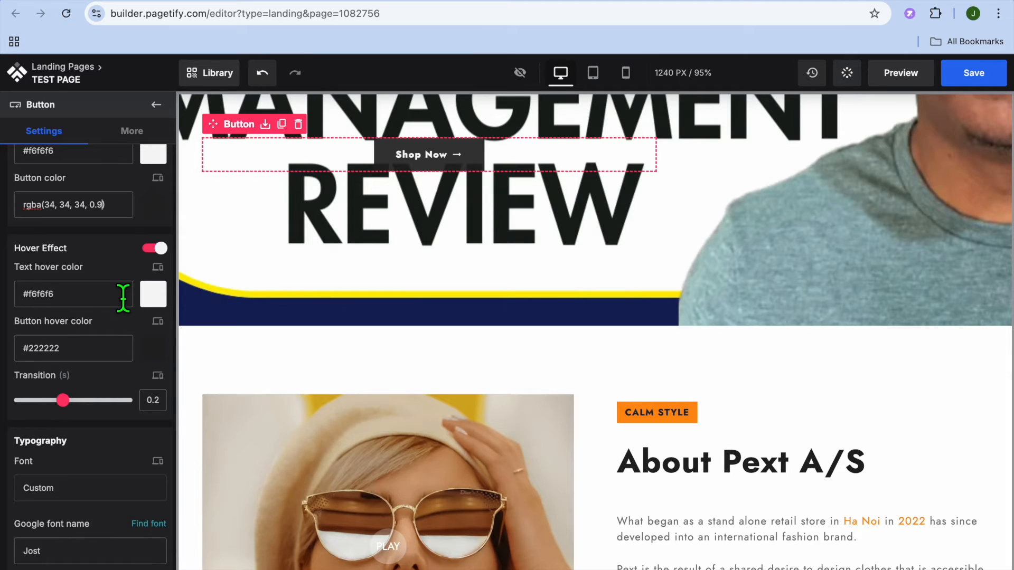
{"action": "scroll", "coordinate": [123, 296], "scroll_direction": "down", "scroll_amount": 5}
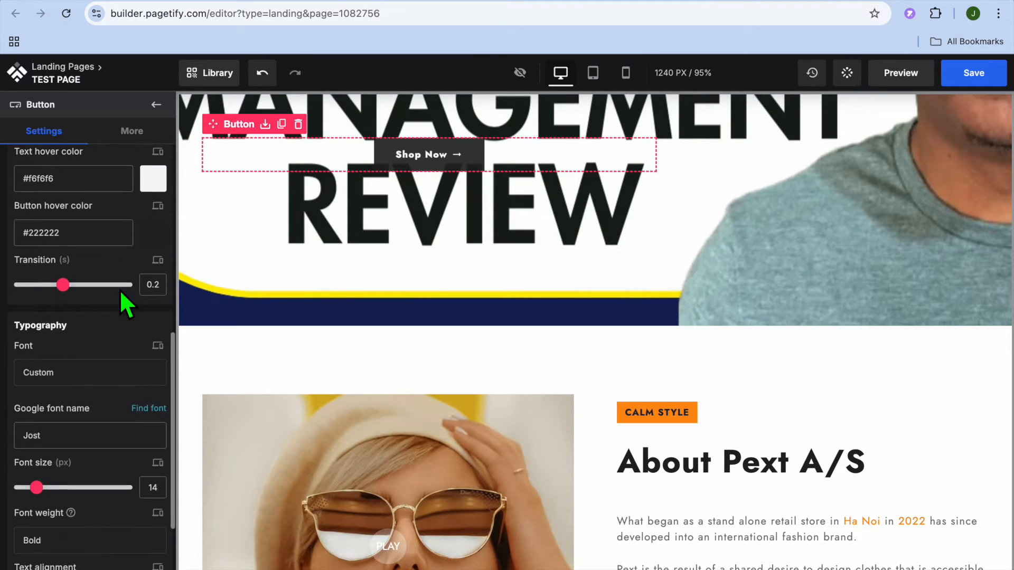
{"action": "scroll", "coordinate": [127, 227], "scroll_direction": "down", "scroll_amount": 2}
{"action": "scroll", "coordinate": [150, 209], "scroll_direction": "up", "scroll_amount": 4}
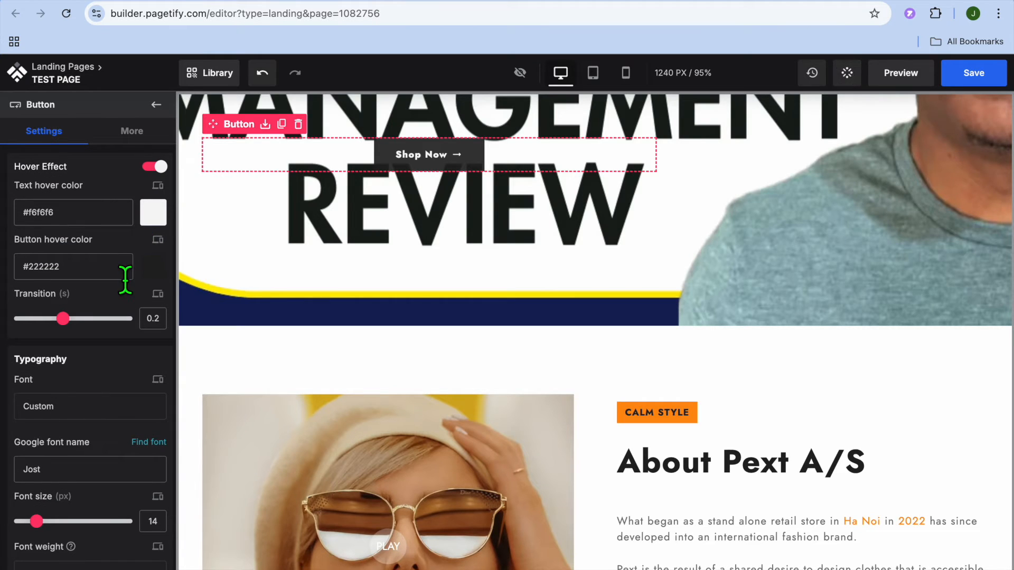
Step: Look through the remaining color, hover effect and typography settings of the banner's Shop Now button
{"action": "scroll", "coordinate": [125, 279], "scroll_direction": "down", "scroll_amount": 7}
{"action": "scroll", "coordinate": [125, 278], "scroll_direction": "up", "scroll_amount": 10}
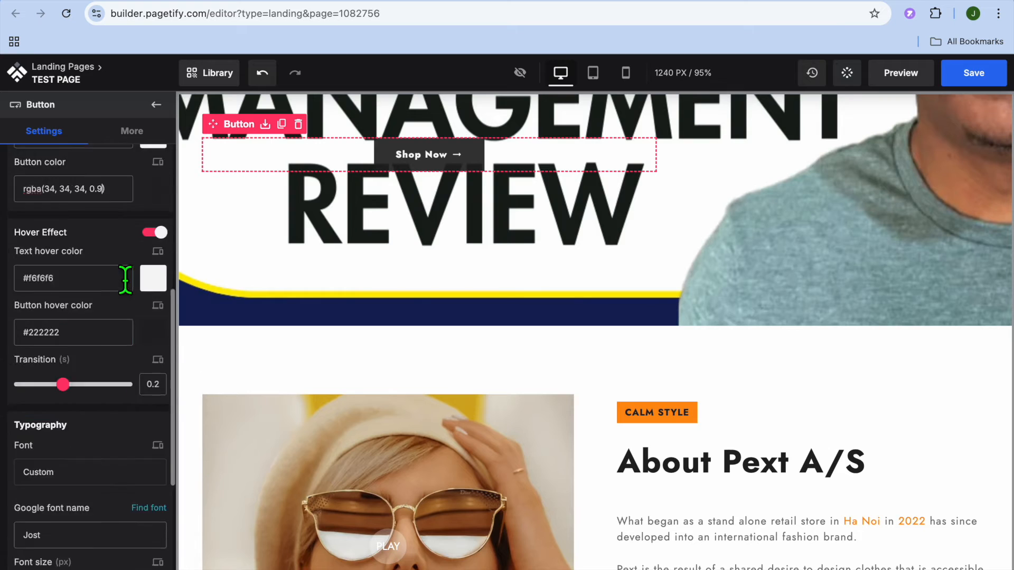
{"action": "scroll", "coordinate": [125, 279], "scroll_direction": "up", "scroll_amount": 2}
Step: Open the PLAY video popup on the photo beside About Pext A/S and close it again
{"action": "scroll", "coordinate": [215, 272], "scroll_direction": "down", "scroll_amount": 5}
{"action": "left_click", "coordinate": [274, 267]}
{"action": "scroll", "coordinate": [294, 301], "scroll_direction": "down", "scroll_amount": 2}
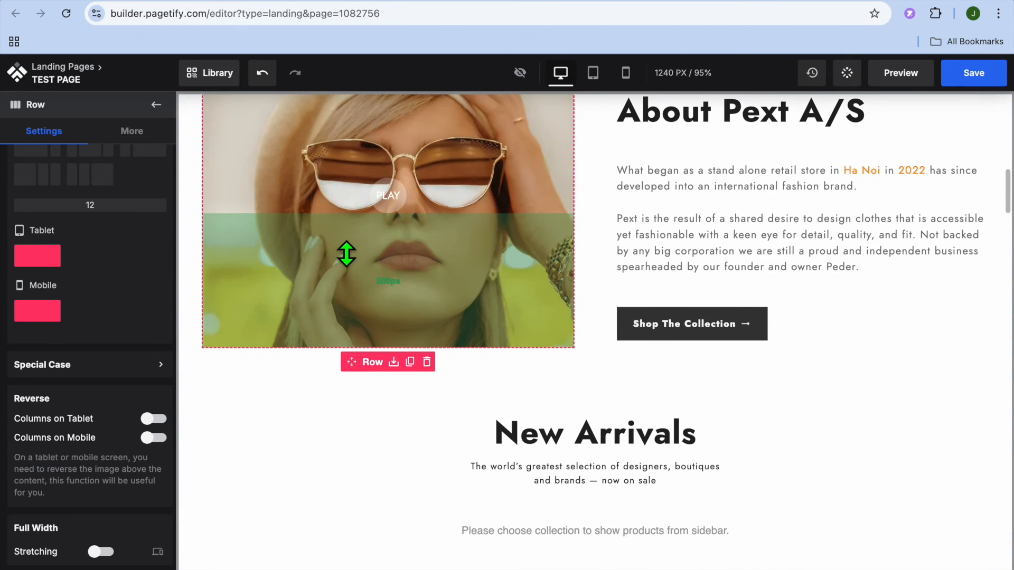
{"action": "left_click", "coordinate": [401, 209]}
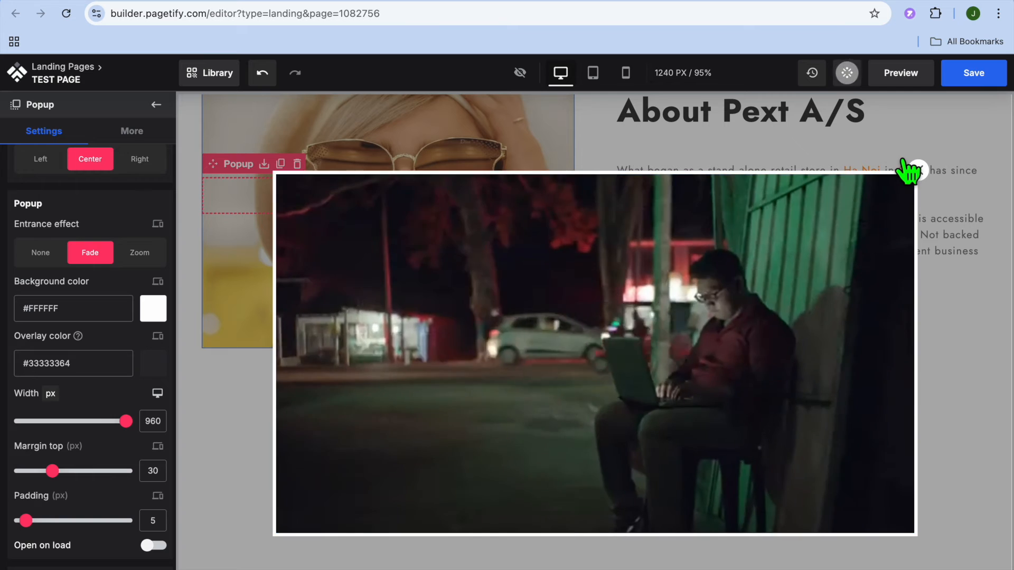
{"action": "left_click", "coordinate": [917, 170]}
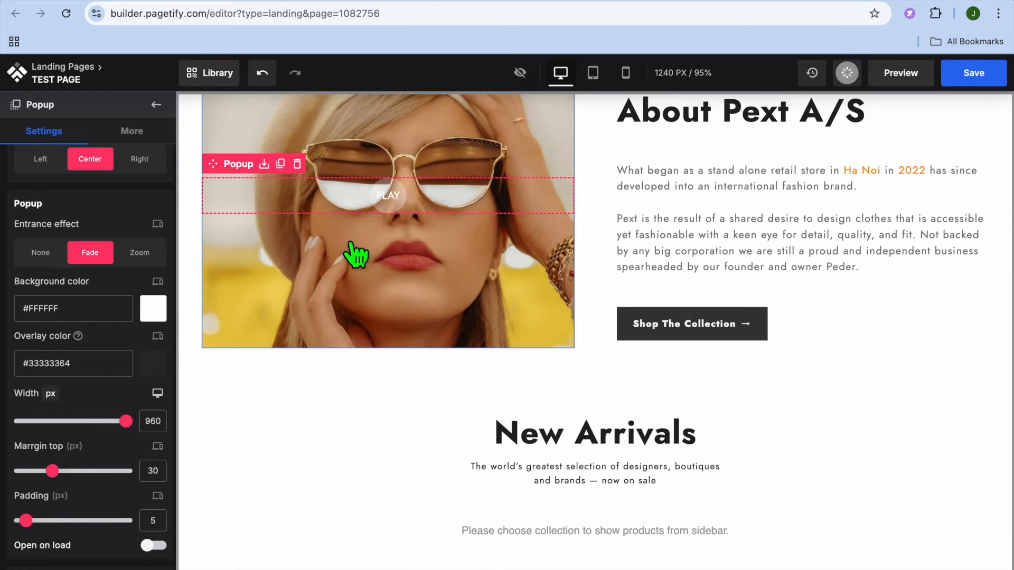
Step: Delete the row holding the sunglasses photo and PLAY popup beside the About Pext A/S text
{"action": "left_click", "coordinate": [332, 258]}
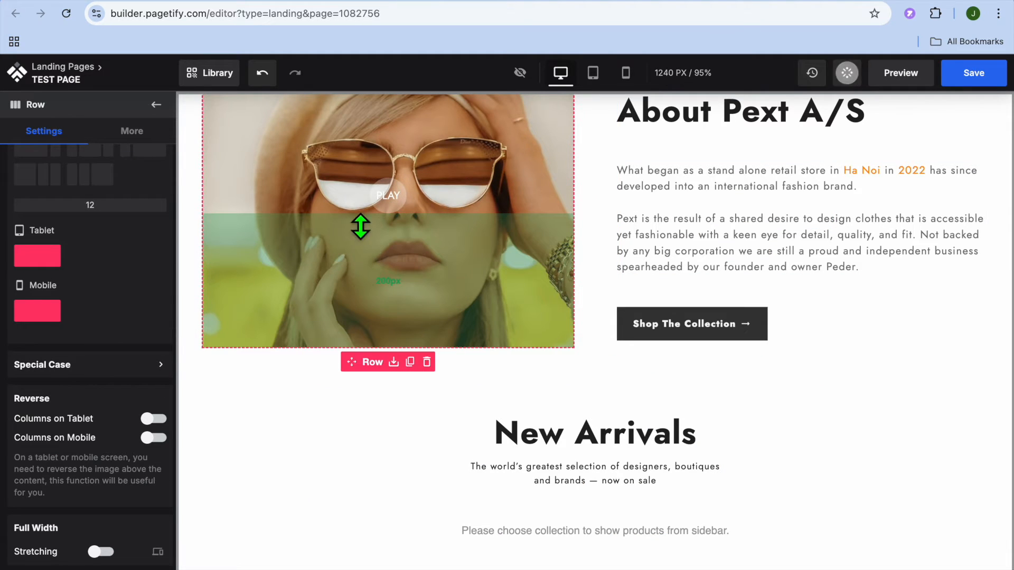
{"action": "scroll", "coordinate": [359, 215], "scroll_direction": "down", "scroll_amount": 4}
{"action": "scroll", "coordinate": [358, 215], "scroll_direction": "up", "scroll_amount": 2}
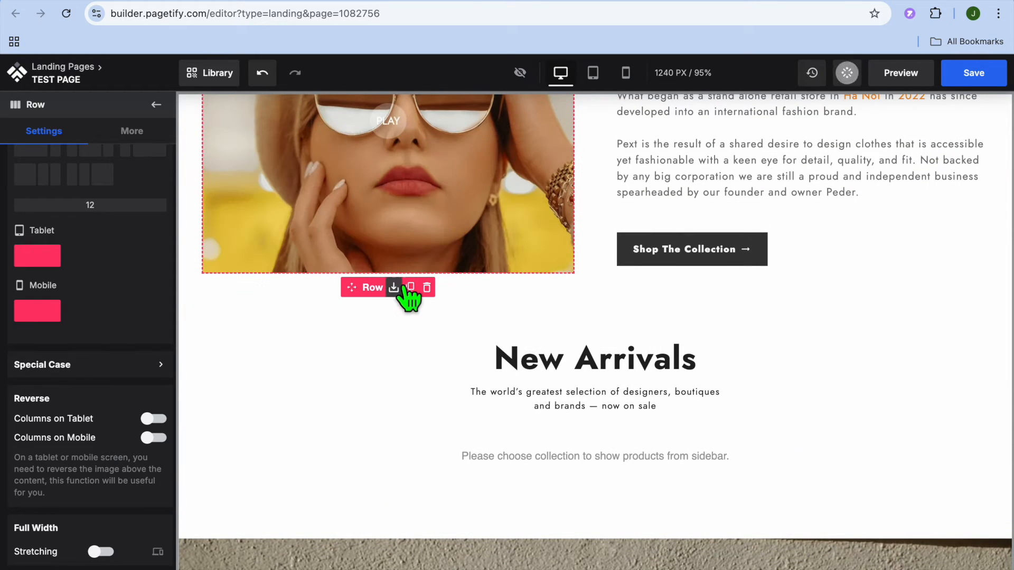
{"action": "left_click", "coordinate": [426, 286]}
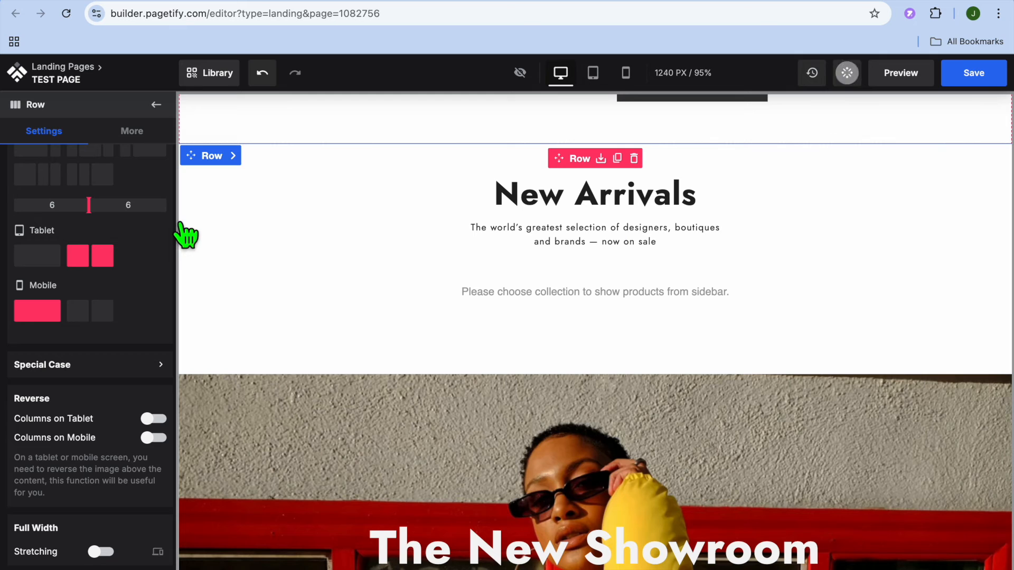
Step: Add an Image element between the About Pext A/S and New Arrivals sections and look at its visibility and spacing settings
{"action": "left_click", "coordinate": [156, 105]}
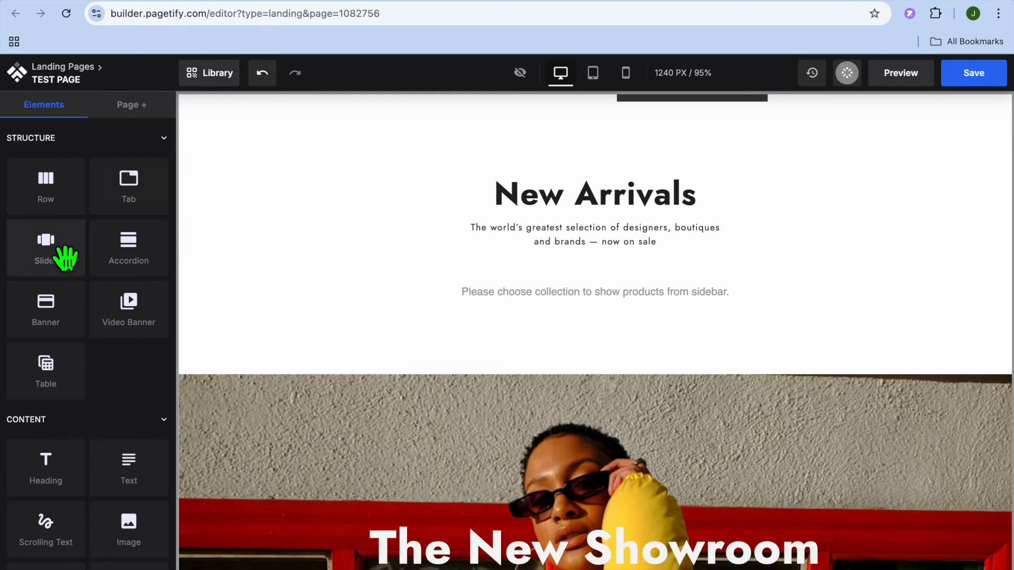
{"action": "scroll", "coordinate": [58, 282], "scroll_direction": "down", "scroll_amount": 1}
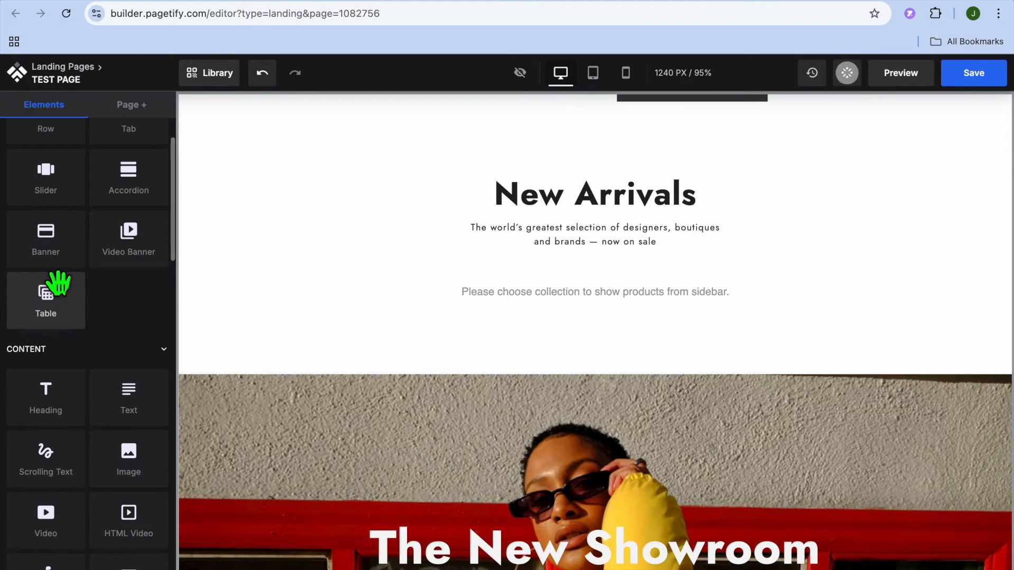
{"action": "scroll", "coordinate": [59, 285], "scroll_direction": "down", "scroll_amount": 2}
{"action": "scroll", "coordinate": [59, 285], "scroll_direction": "up", "scroll_amount": 4}
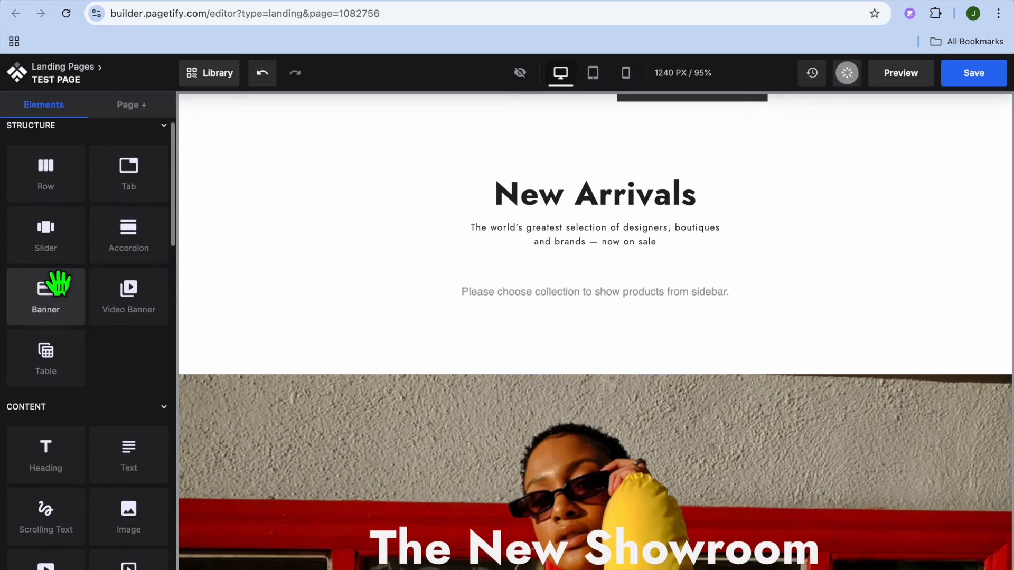
{"action": "scroll", "coordinate": [58, 284], "scroll_direction": "down", "scroll_amount": 7}
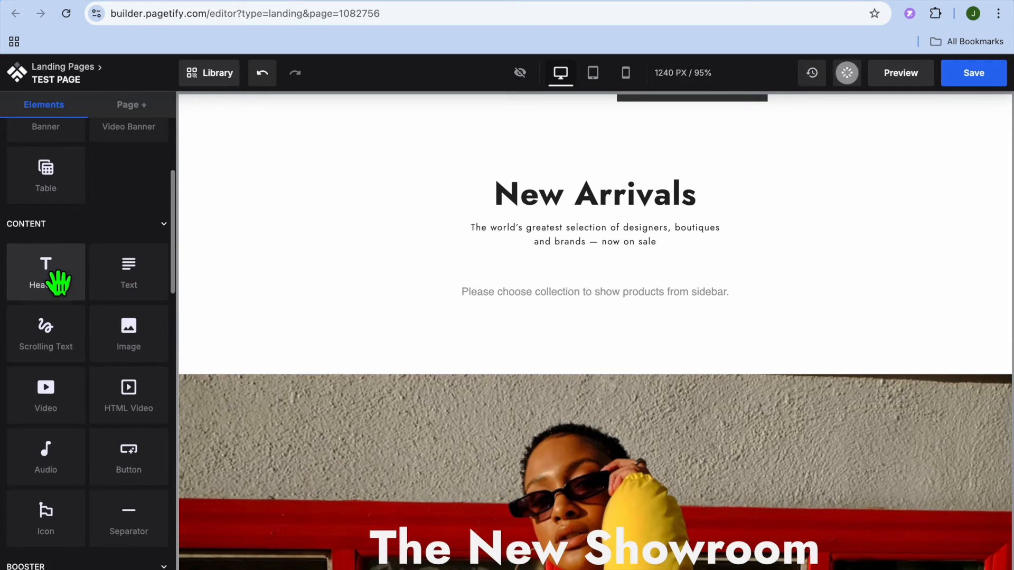
{"action": "scroll", "coordinate": [58, 284], "scroll_direction": "down", "scroll_amount": 1}
{"action": "left_click_drag", "start_coordinate": [132, 222], "coordinate": [262, 154]}
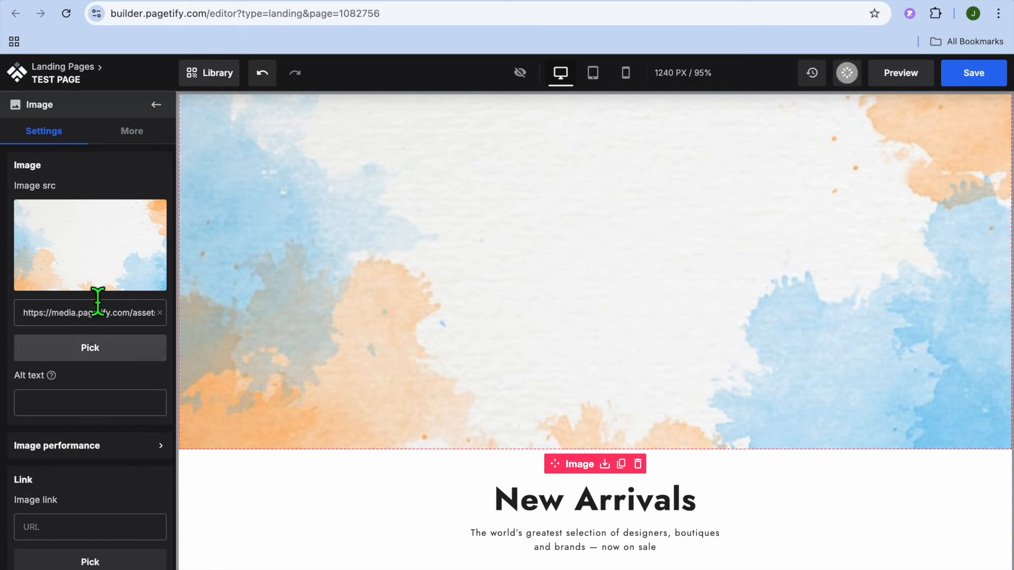
{"action": "left_click", "coordinate": [132, 132]}
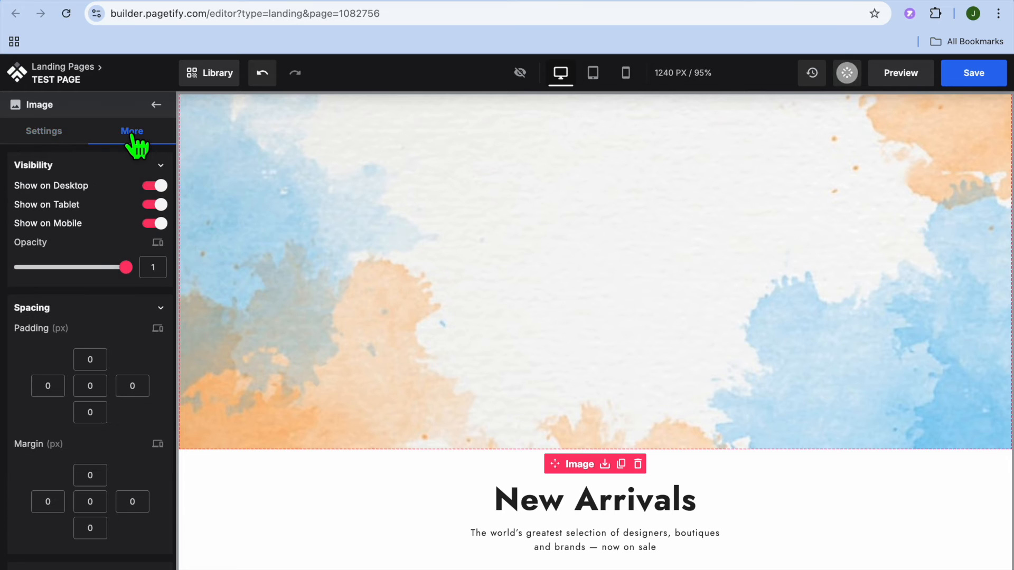
{"action": "left_click", "coordinate": [156, 105]}
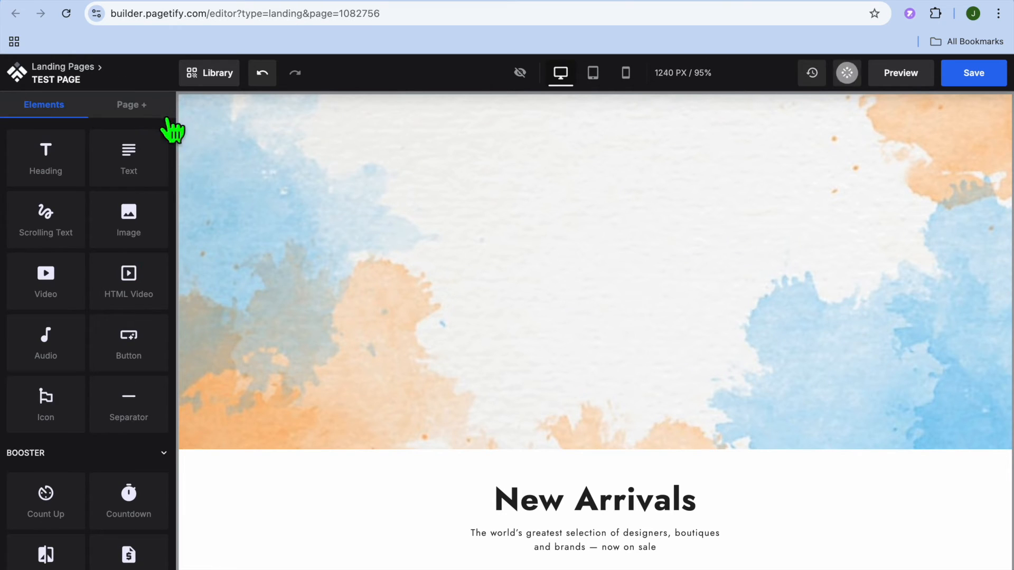
Step: Delete the watercolor placeholder image above the New Arrivals section
{"action": "scroll", "coordinate": [114, 256], "scroll_direction": "down", "scroll_amount": 5}
{"action": "scroll", "coordinate": [113, 254], "scroll_direction": "up", "scroll_amount": 3}
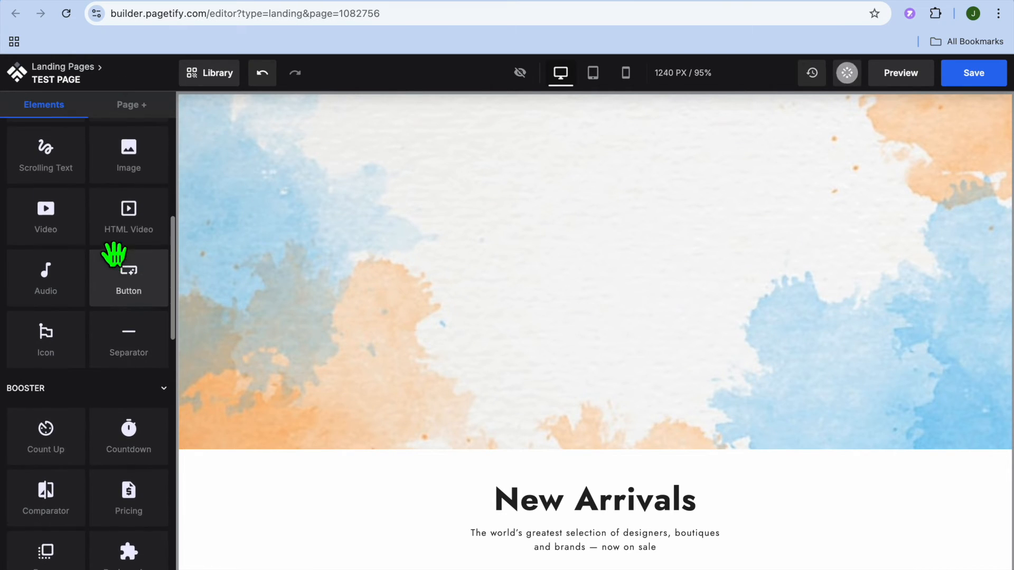
{"action": "left_click", "coordinate": [432, 288]}
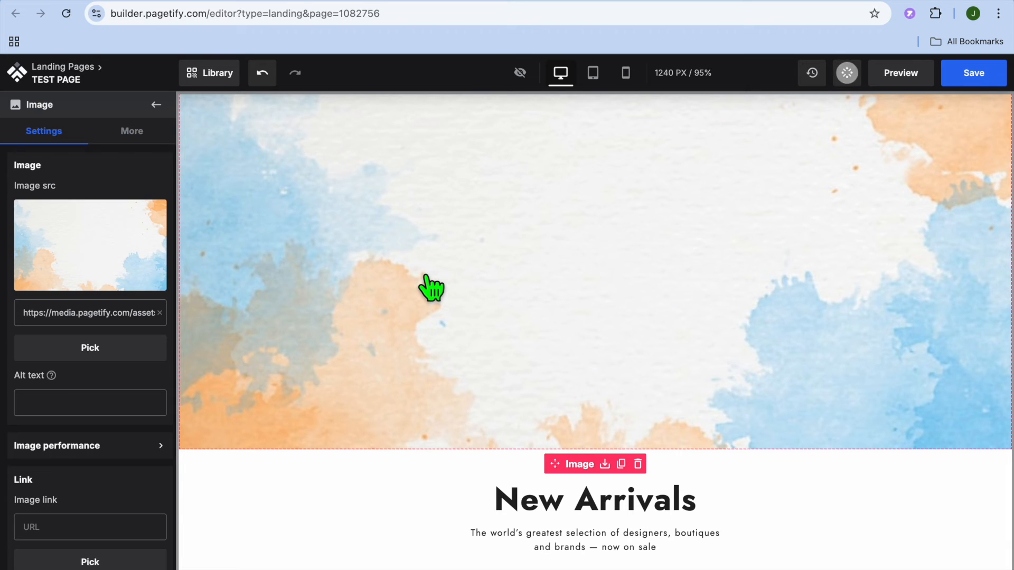
{"action": "left_click", "coordinate": [638, 464]}
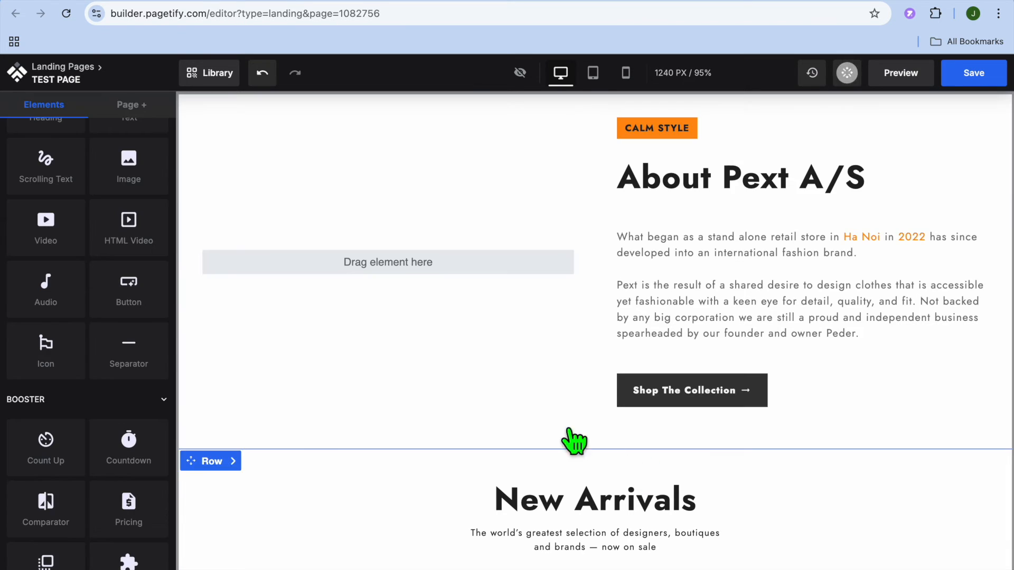
Step: Add an HTML Video element to the empty column beside About Pext A/S and check its video URL setting
{"action": "left_click_drag", "start_coordinate": [105, 222], "coordinate": [295, 250]}
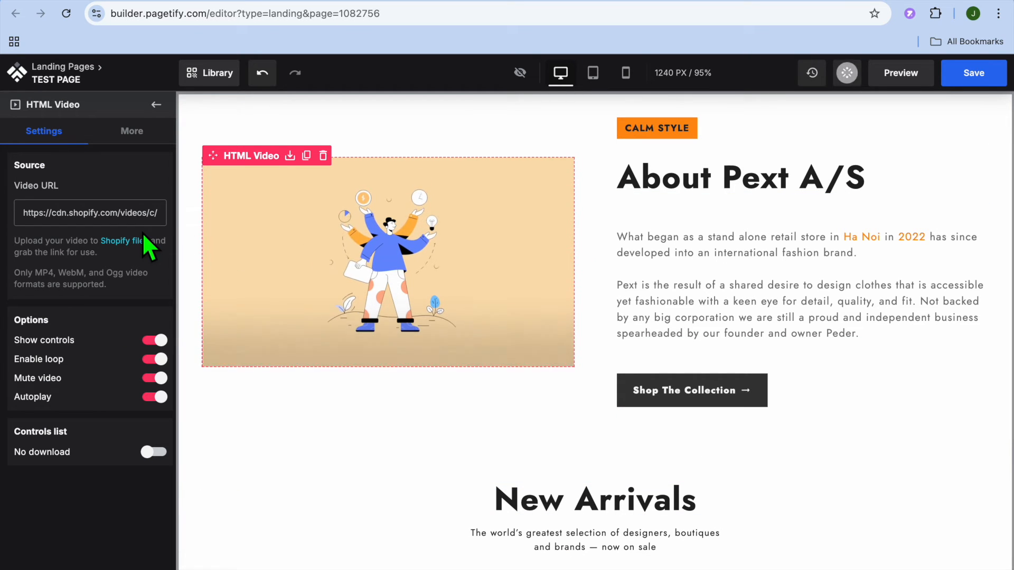
{"action": "left_click_drag", "start_coordinate": [167, 228], "coordinate": [28, 227]}
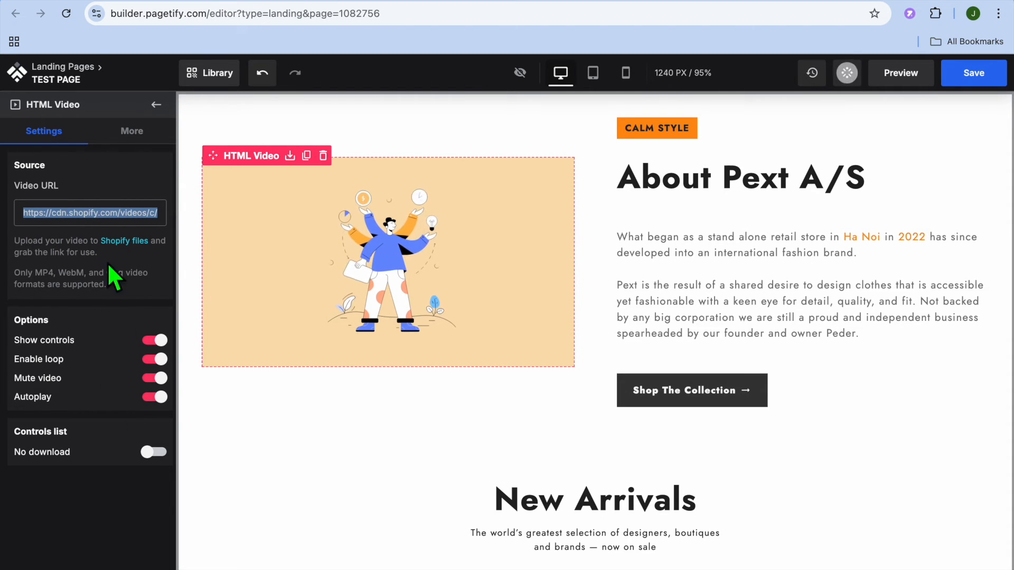
{"action": "left_click", "coordinate": [155, 106]}
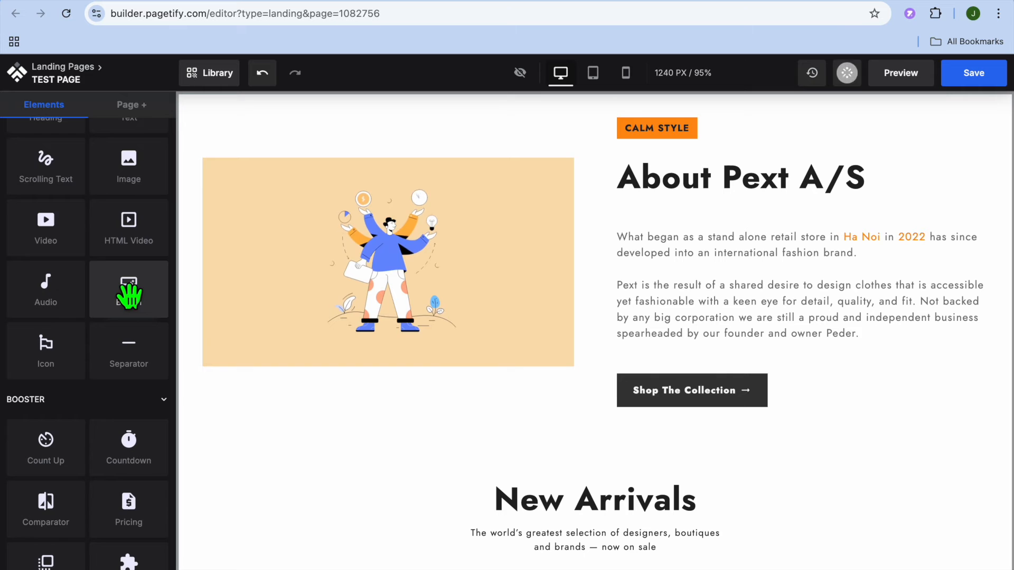
Step: Add a YouTube/Vimeo Video element below the HTML video in the column beside About Pext A/S
{"action": "scroll", "coordinate": [129, 293], "scroll_direction": "down", "scroll_amount": 2}
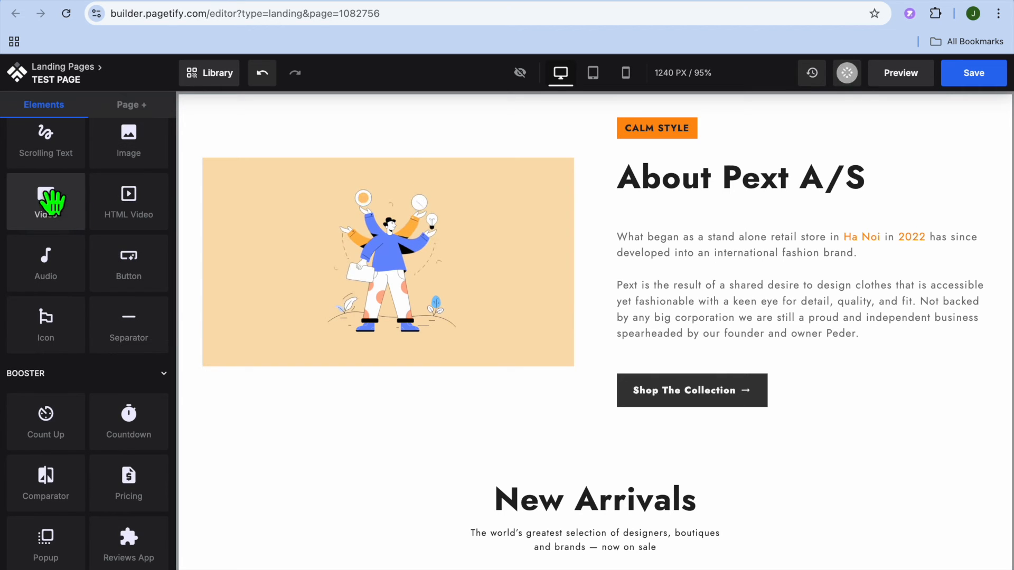
{"action": "left_click_drag", "start_coordinate": [51, 206], "coordinate": [308, 379]}
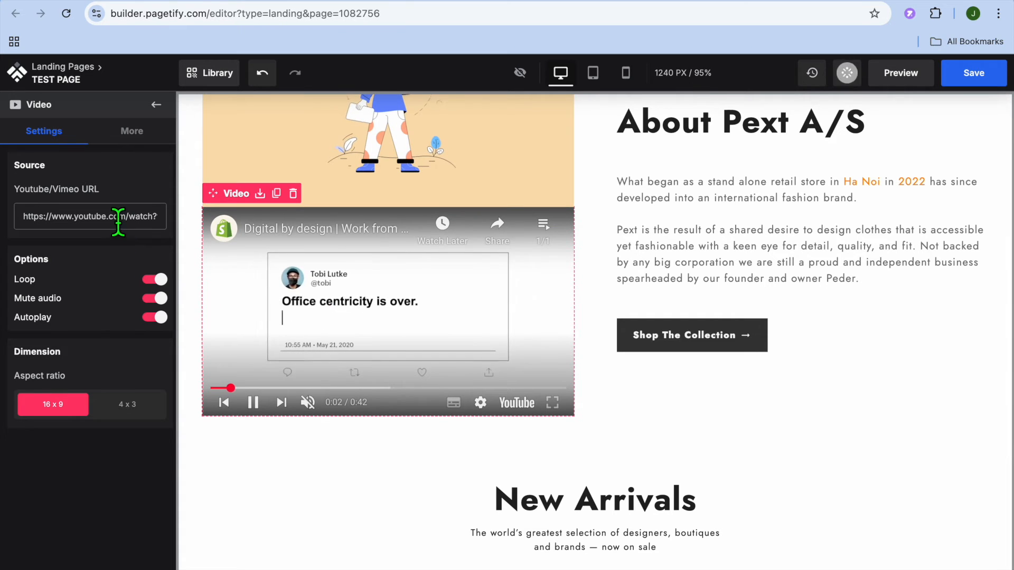
{"action": "left_click", "coordinate": [156, 106]}
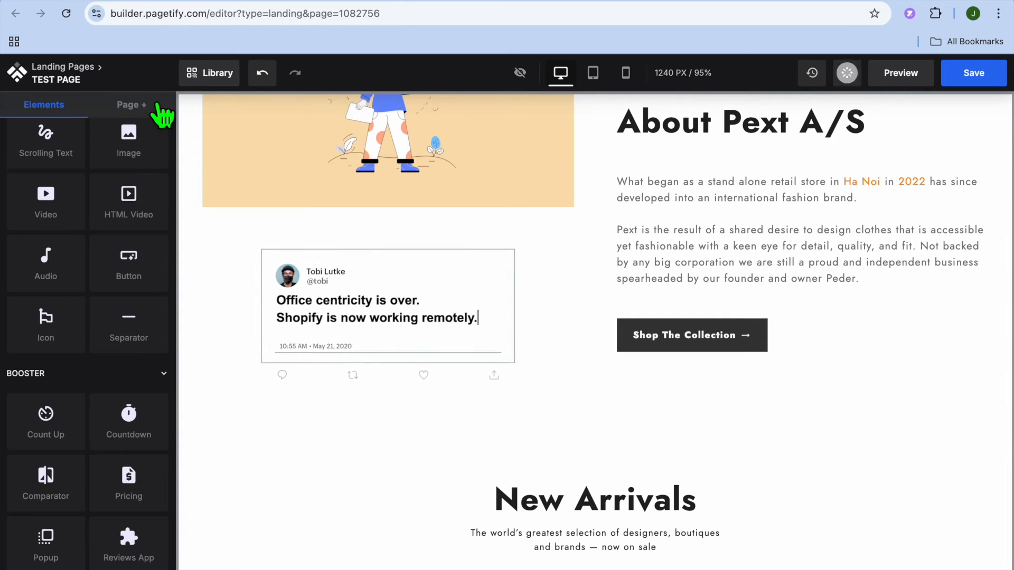
Step: Add a Countdown element between the New Arrivals subtitle and the collection placeholder, keeping the Daily timer type
{"action": "scroll", "coordinate": [284, 362], "scroll_direction": "down", "scroll_amount": 3}
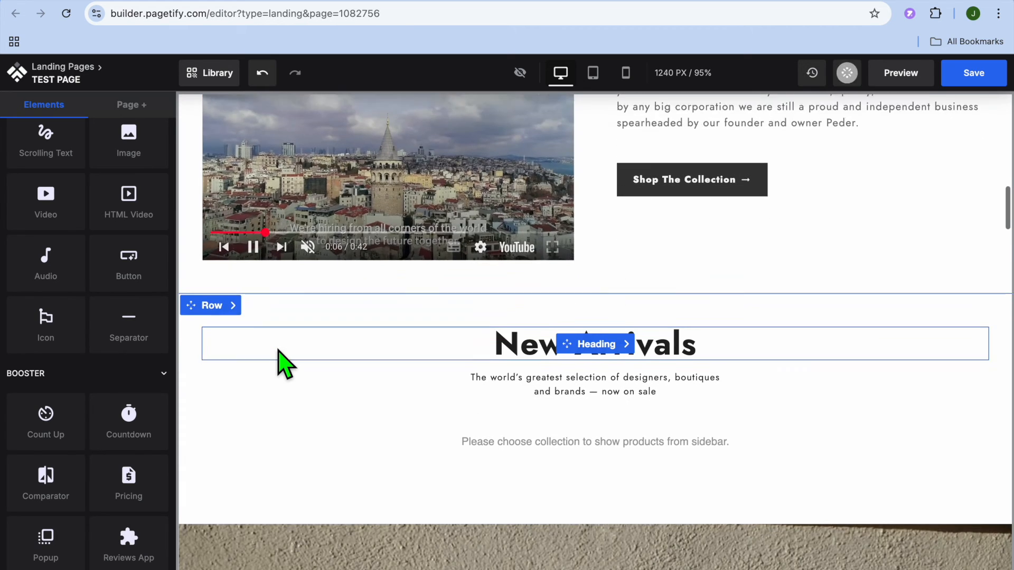
{"action": "scroll", "coordinate": [278, 350], "scroll_direction": "down", "scroll_amount": 4}
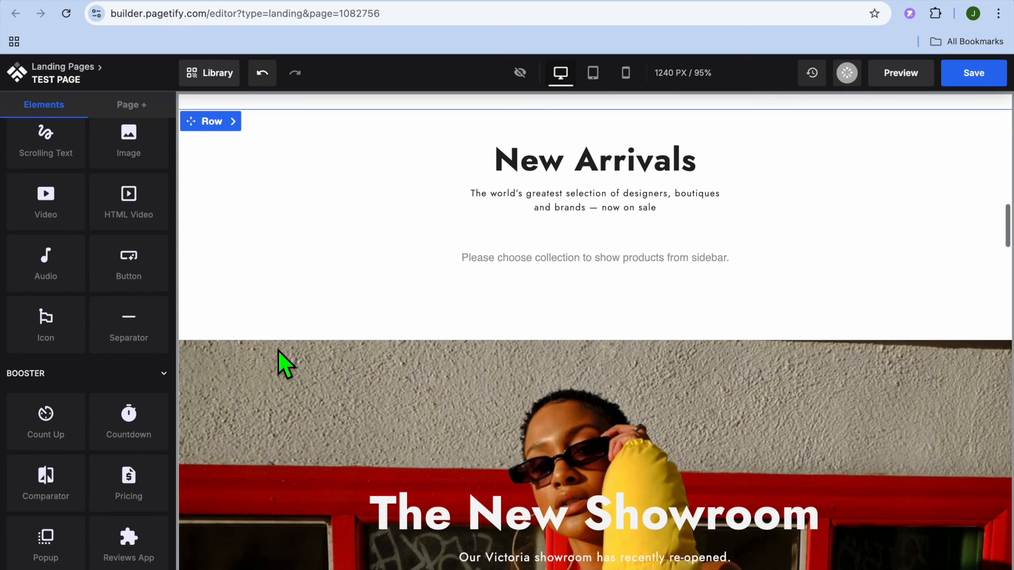
{"action": "scroll", "coordinate": [278, 349], "scroll_direction": "down", "scroll_amount": 1}
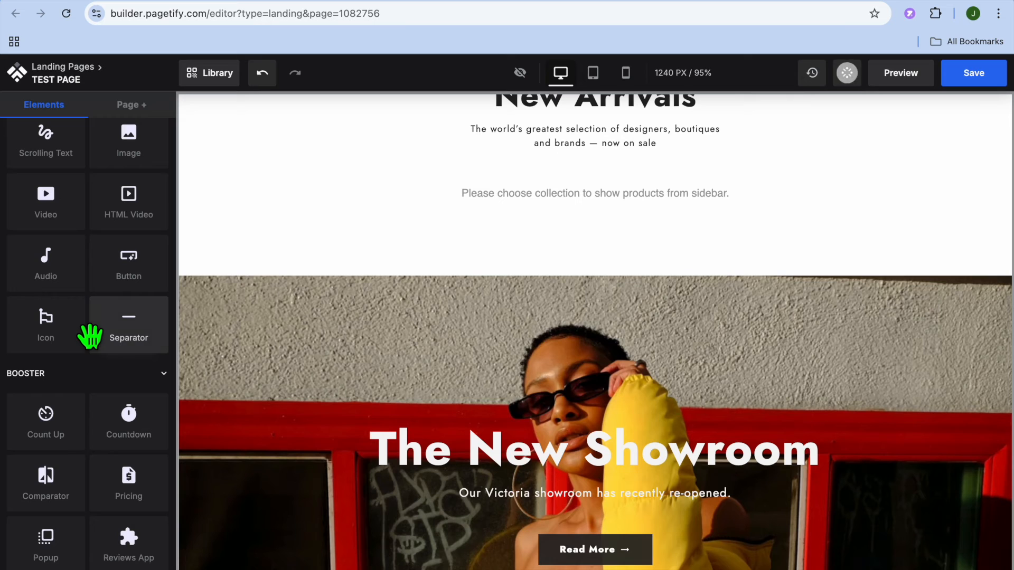
{"action": "scroll", "coordinate": [90, 336], "scroll_direction": "down", "scroll_amount": 6}
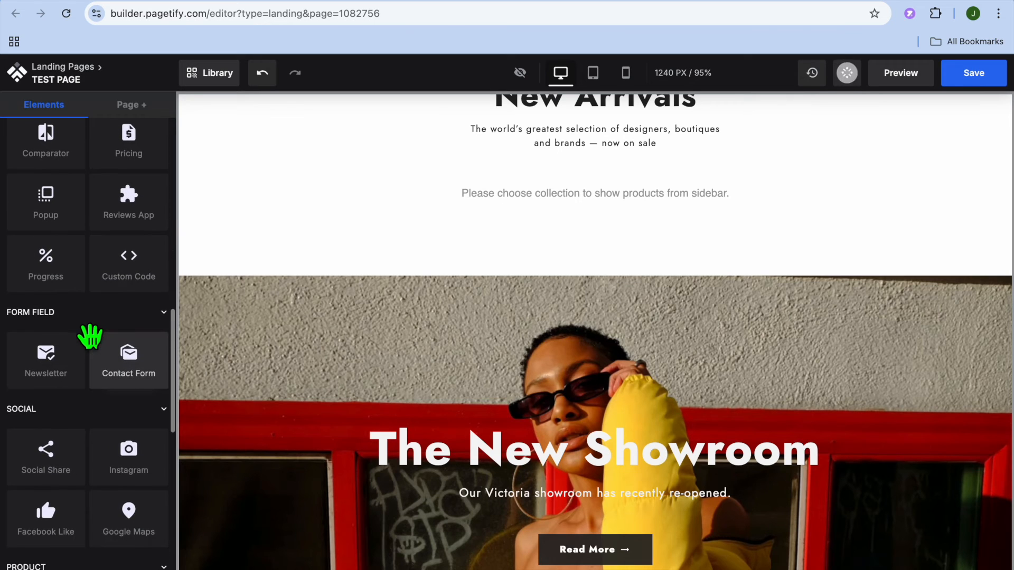
{"action": "scroll", "coordinate": [90, 336], "scroll_direction": "up", "scroll_amount": 2}
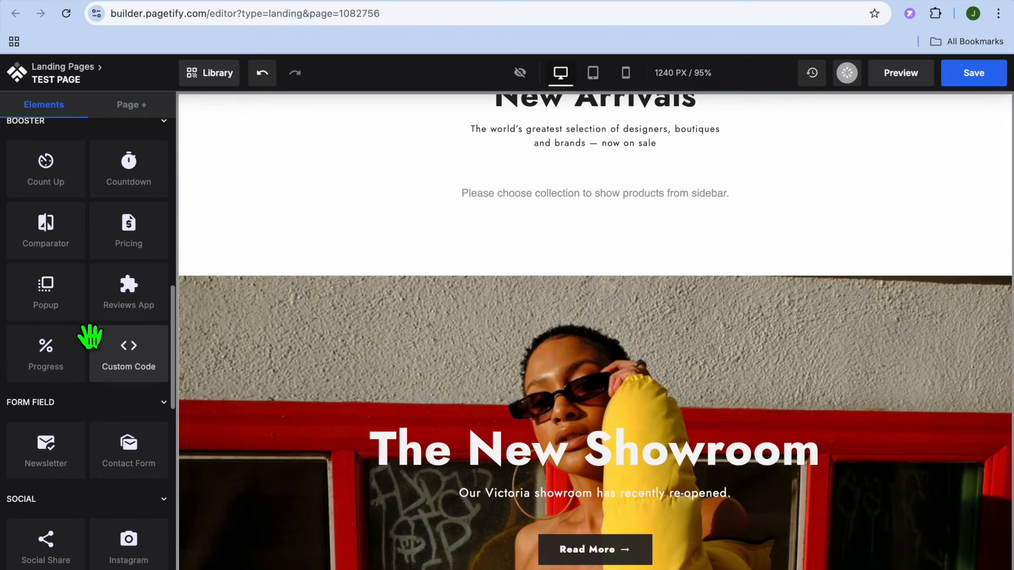
{"action": "left_click_drag", "start_coordinate": [129, 170], "coordinate": [311, 180]}
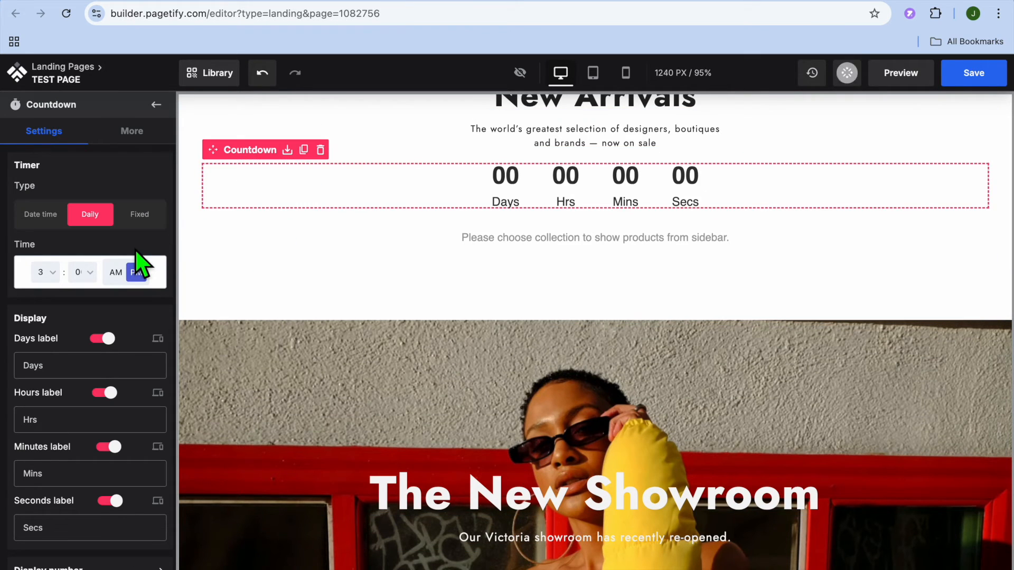
{"action": "left_click", "coordinate": [156, 105]}
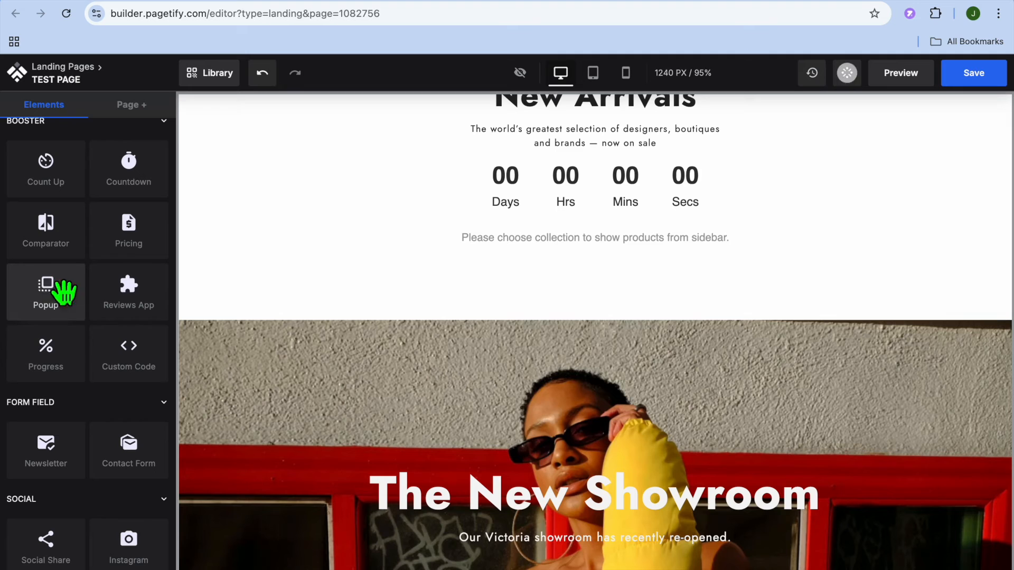
Step: Browse the available form field, social and product elements for the page
{"action": "scroll", "coordinate": [10, 301], "scroll_direction": "down", "scroll_amount": 5}
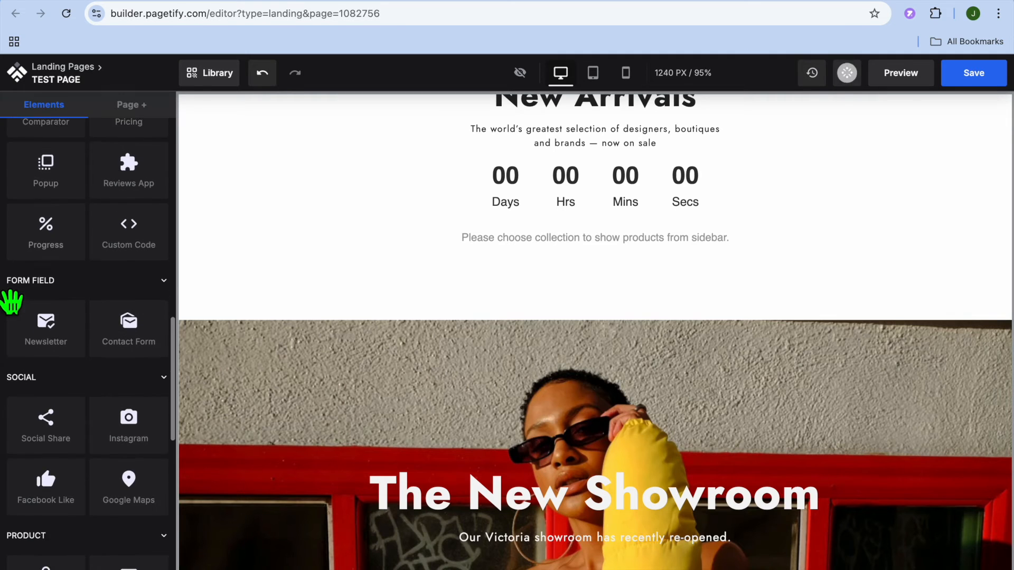
{"action": "scroll", "coordinate": [11, 306], "scroll_direction": "up", "scroll_amount": 3}
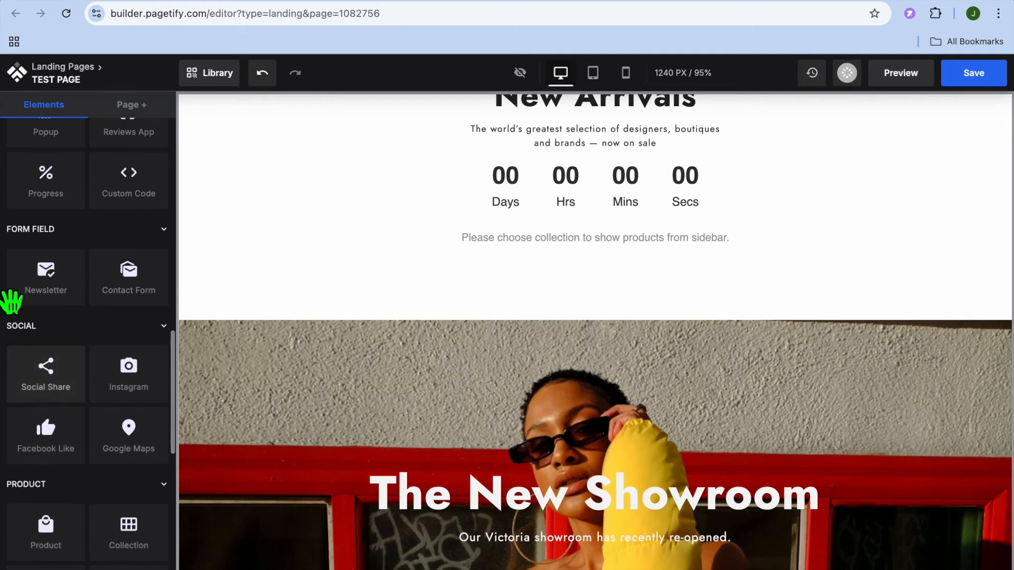
{"action": "scroll", "coordinate": [116, 343], "scroll_direction": "down", "scroll_amount": 1}
{"action": "scroll", "coordinate": [113, 340], "scroll_direction": "down", "scroll_amount": 2}
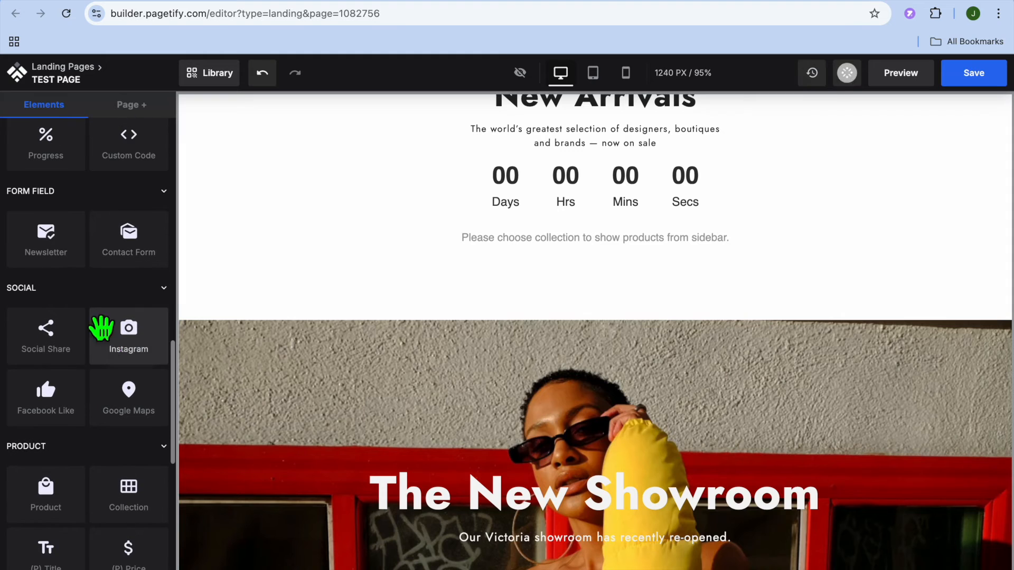
{"action": "scroll", "coordinate": [121, 258], "scroll_direction": "down", "scroll_amount": 2}
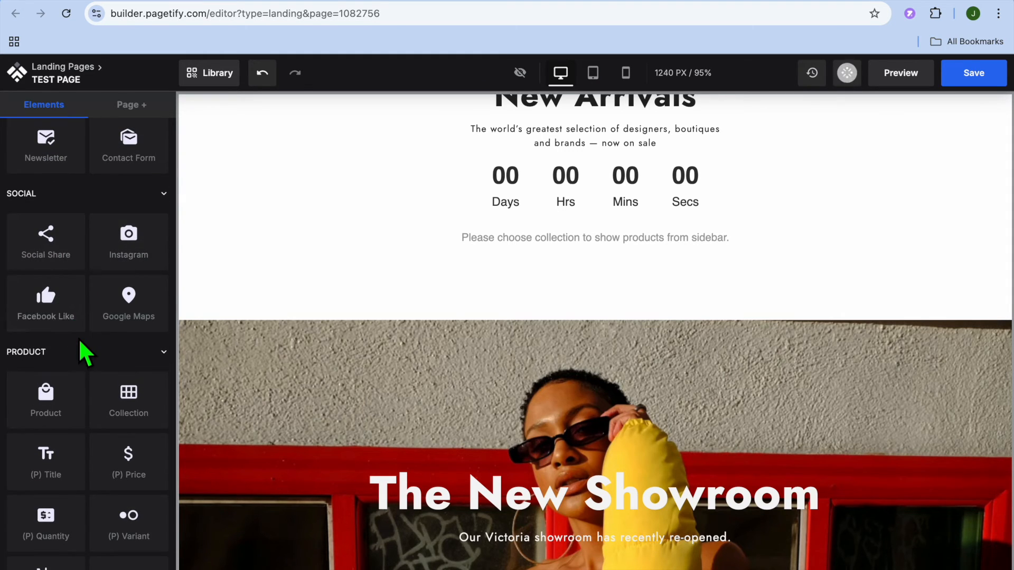
{"action": "scroll", "coordinate": [77, 338], "scroll_direction": "down", "scroll_amount": 8}
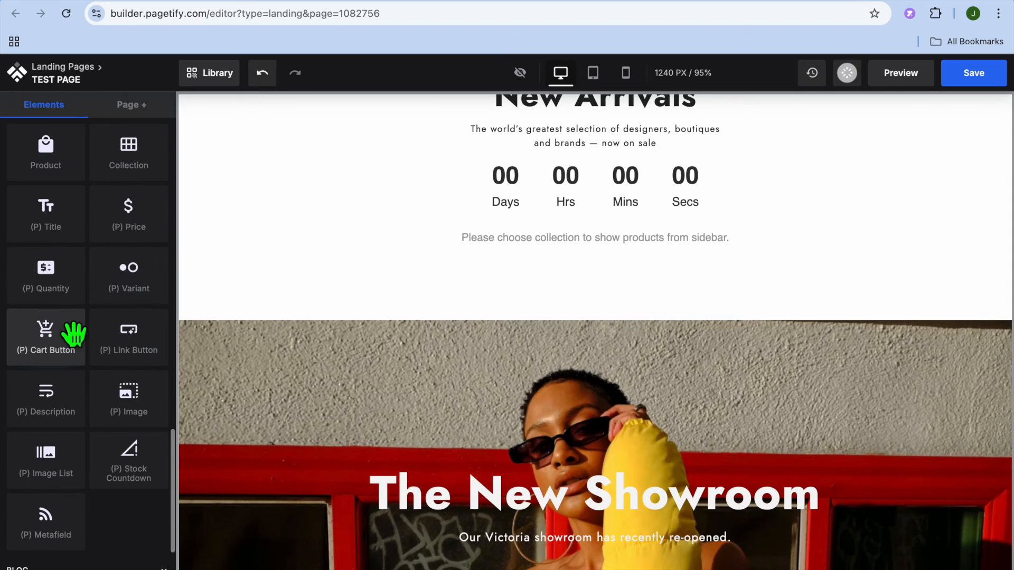
Step: Add a Product element below the collection placeholder in the A New Rhythm section and check the products available as its source
{"action": "scroll", "coordinate": [74, 335], "scroll_direction": "down", "scroll_amount": 1}
{"action": "scroll", "coordinate": [74, 334], "scroll_direction": "up", "scroll_amount": 4}
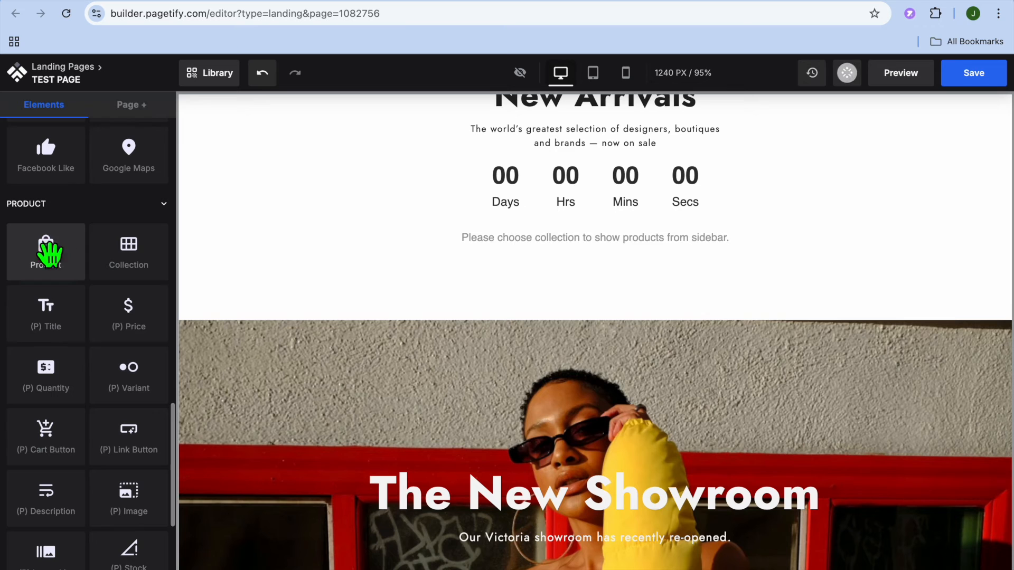
{"action": "scroll", "coordinate": [293, 338], "scroll_direction": "down", "scroll_amount": 5}
{"action": "scroll", "coordinate": [297, 340], "scroll_direction": "down", "scroll_amount": 12}
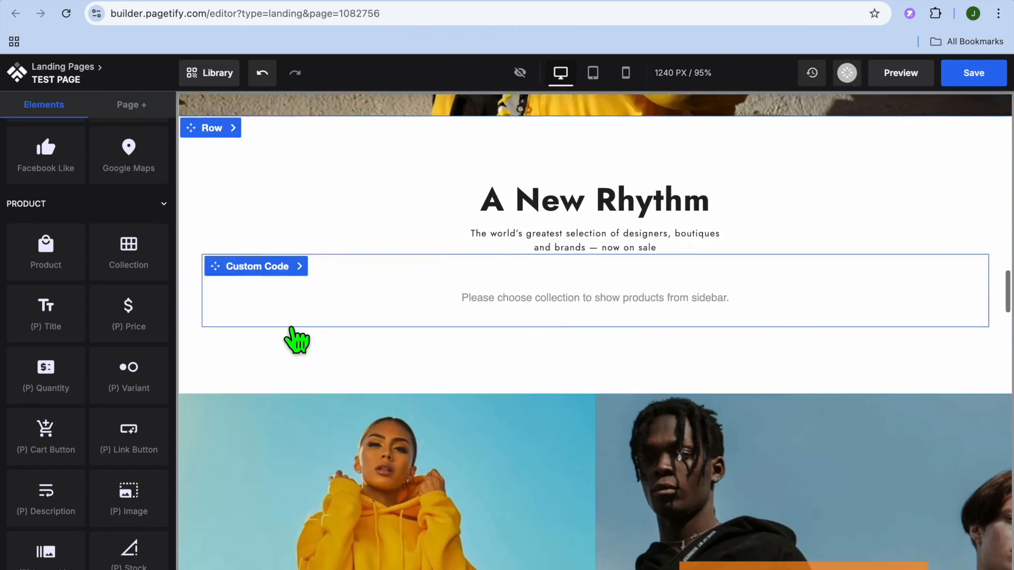
{"action": "scroll", "coordinate": [296, 340], "scroll_direction": "up", "scroll_amount": 8}
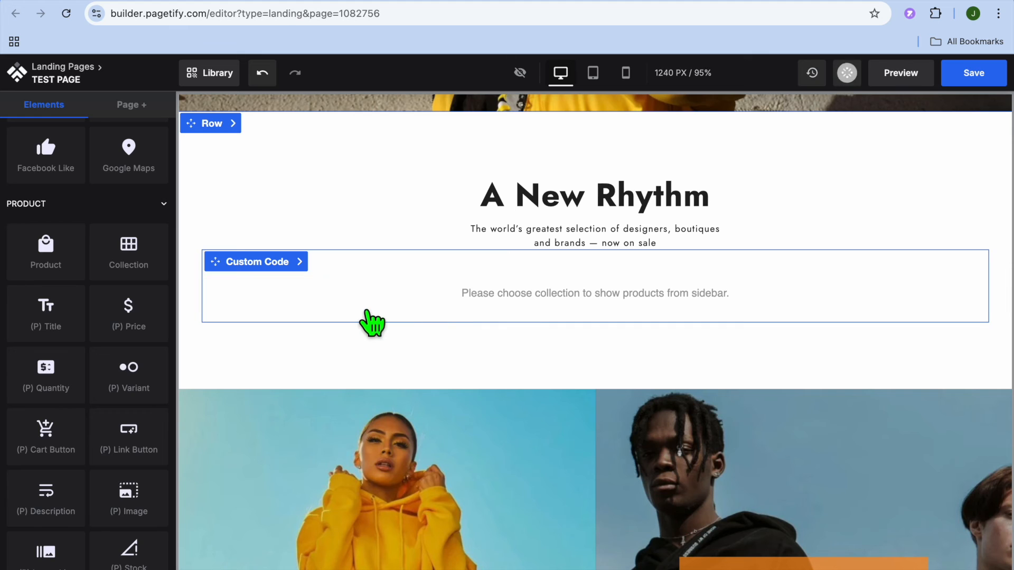
{"action": "left_click_drag", "start_coordinate": [49, 267], "coordinate": [431, 317]}
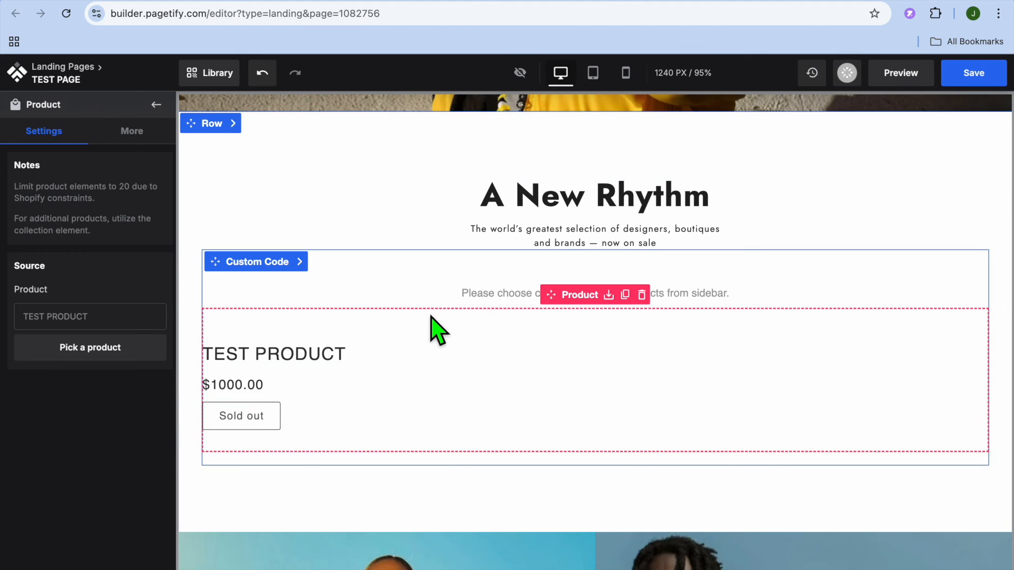
{"action": "scroll", "coordinate": [464, 426], "scroll_direction": "down", "scroll_amount": 5}
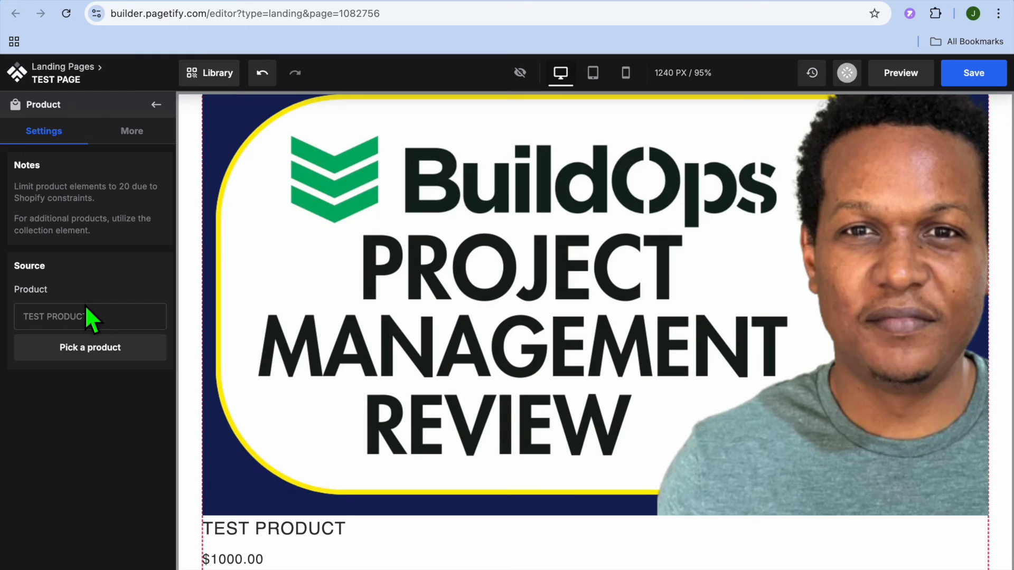
{"action": "left_click", "coordinate": [93, 362]}
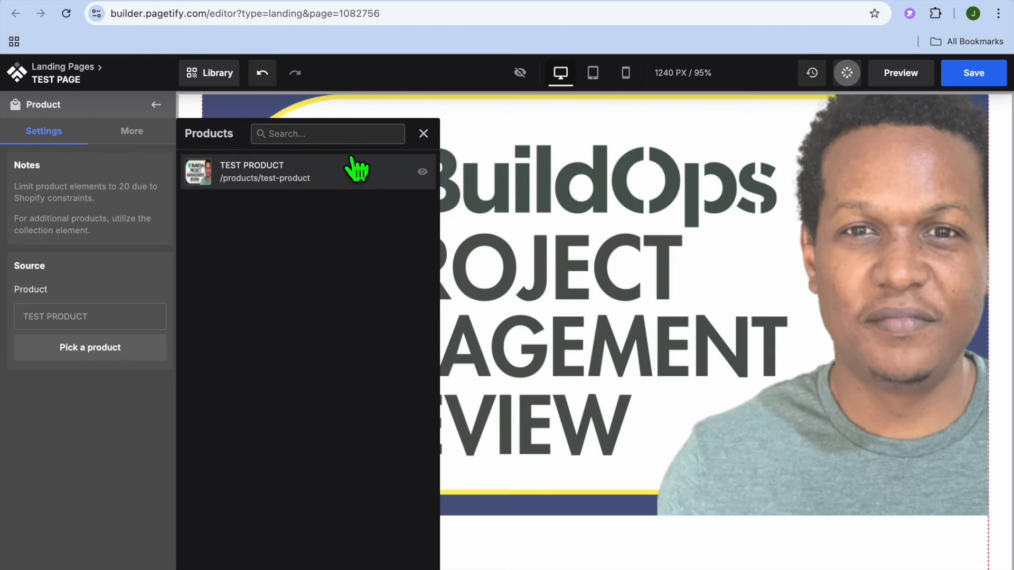
{"action": "left_click", "coordinate": [424, 135]}
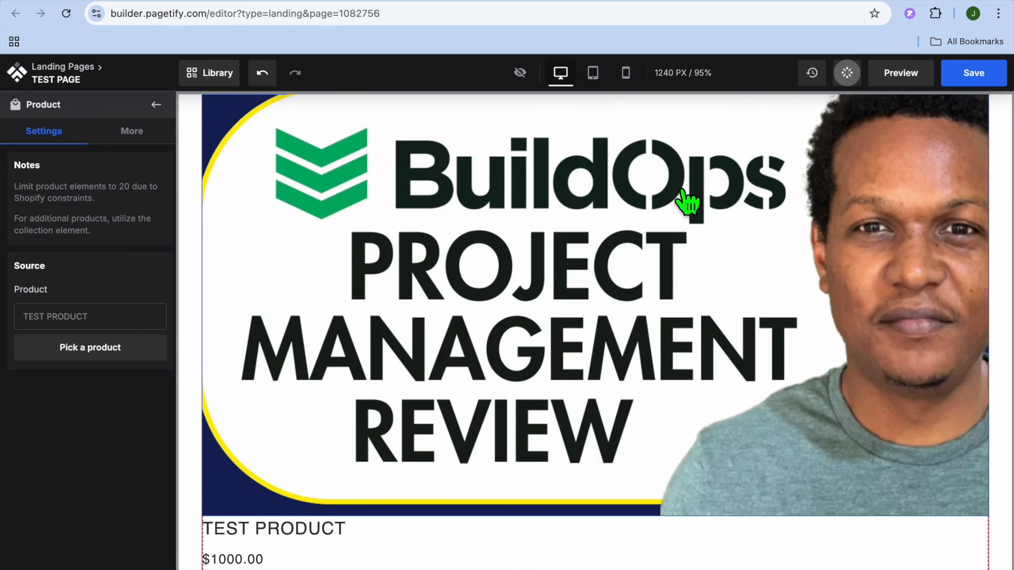
Step: Request the theme's global style in the editor, and open the Online Store preferences in the Shopify admin
{"action": "left_click", "coordinate": [847, 73]}
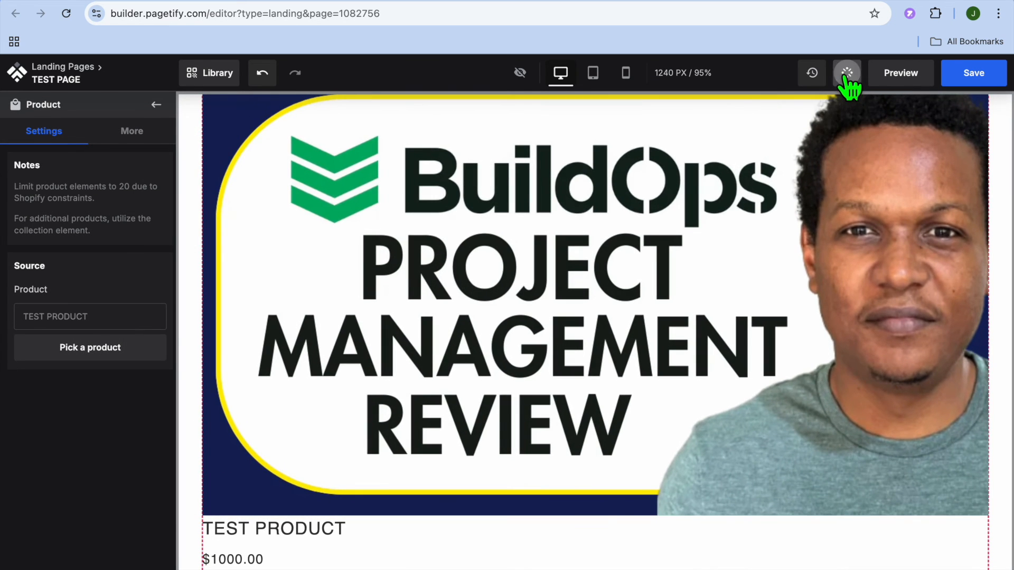
{"action": "left_click", "coordinate": [845, 73]}
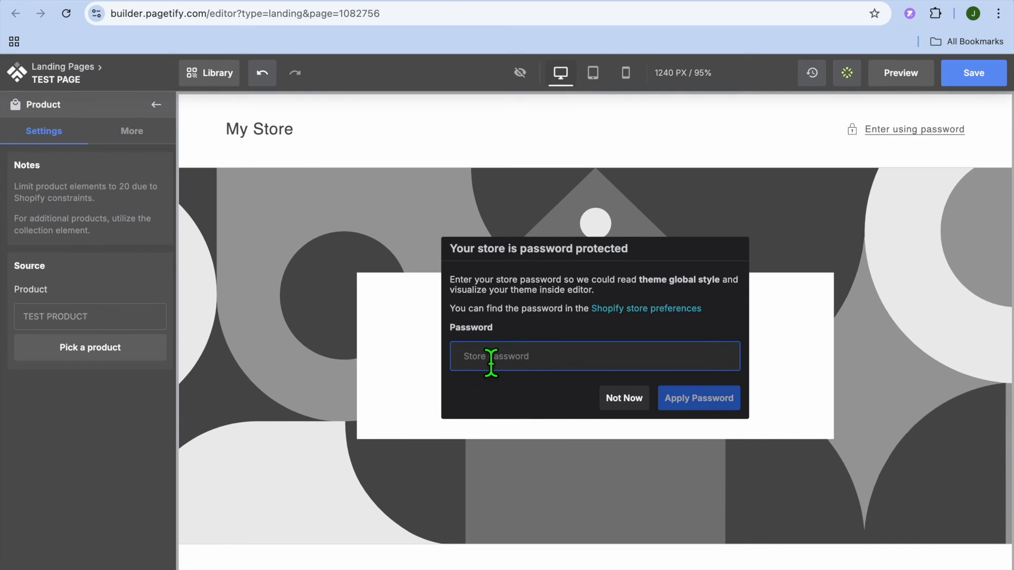
{"action": "left_click", "coordinate": [325, 3]}
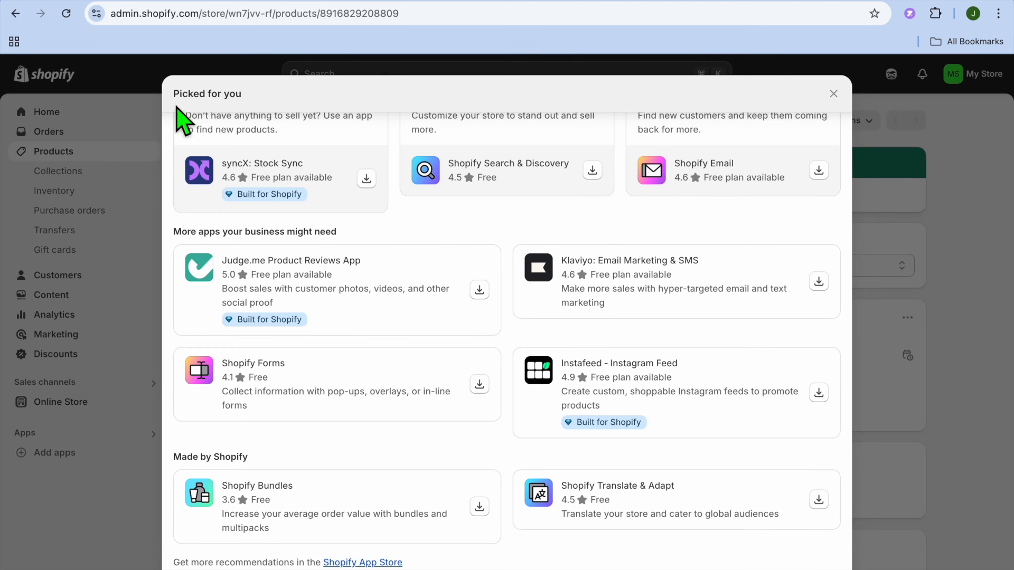
{"action": "left_click", "coordinate": [835, 93]}
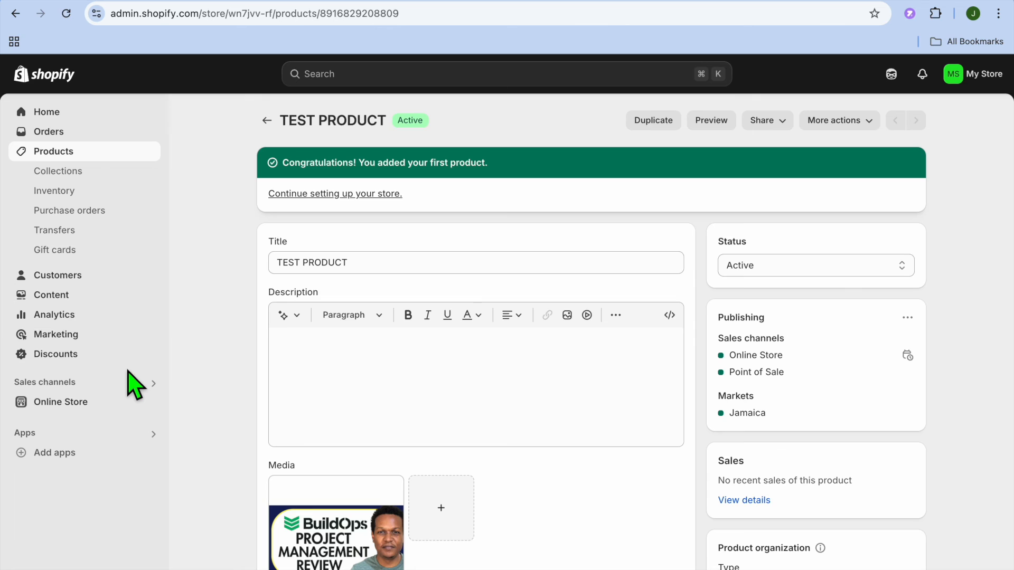
{"action": "left_click", "coordinate": [89, 406]}
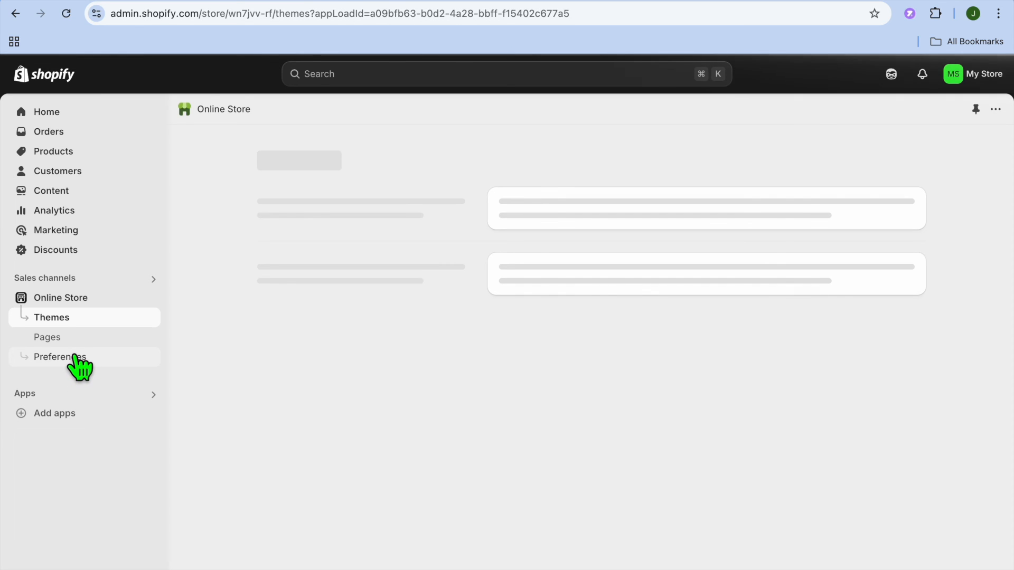
{"action": "left_click", "coordinate": [75, 357]}
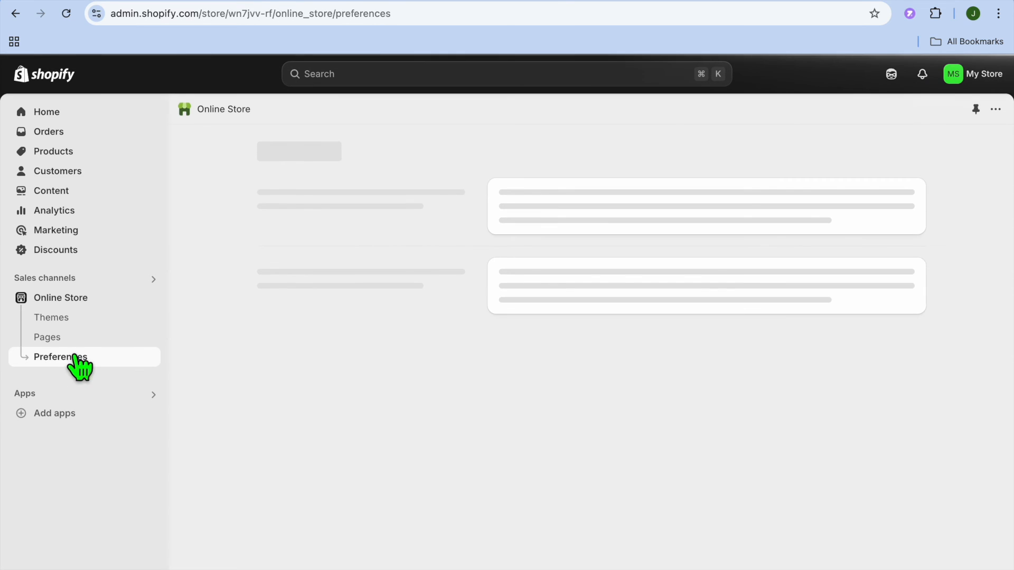
Step: Copy the store password from the password protection settings
{"action": "scroll", "coordinate": [438, 381], "scroll_direction": "down", "scroll_amount": 5}
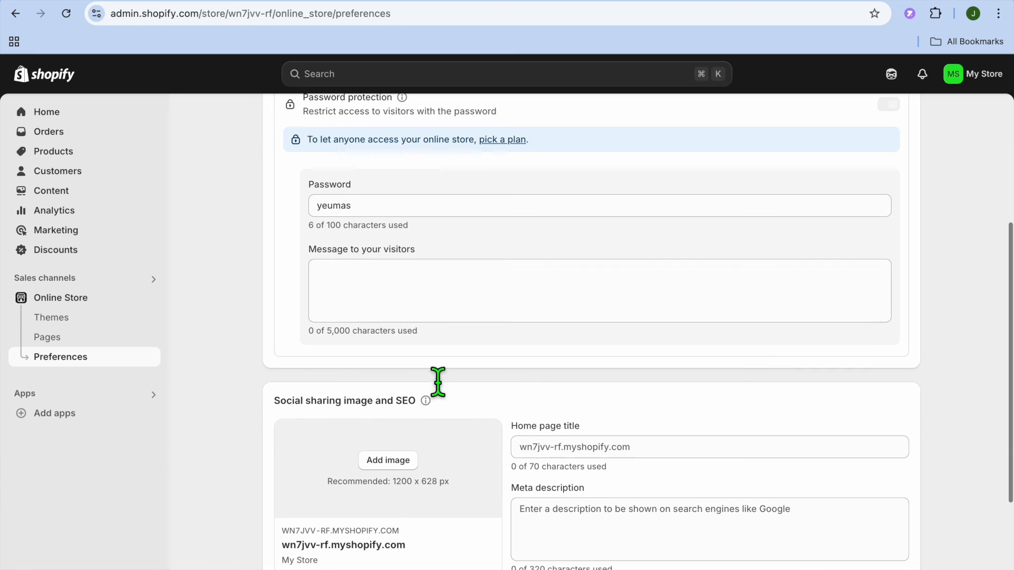
{"action": "left_click_drag", "start_coordinate": [380, 216], "coordinate": [308, 217]}
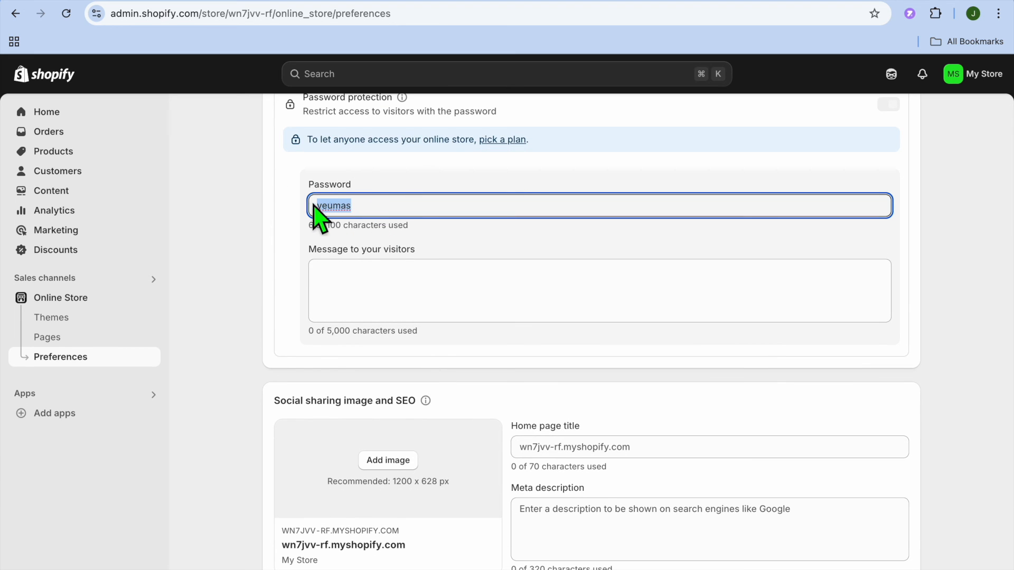
{"action": "right_click", "coordinate": [332, 207]}
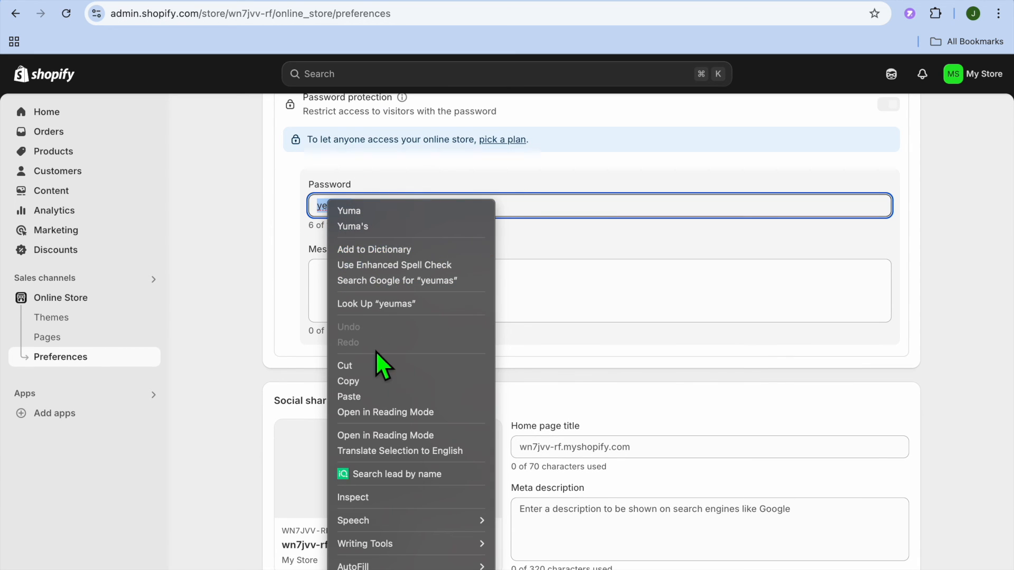
{"action": "left_click", "coordinate": [369, 381]}
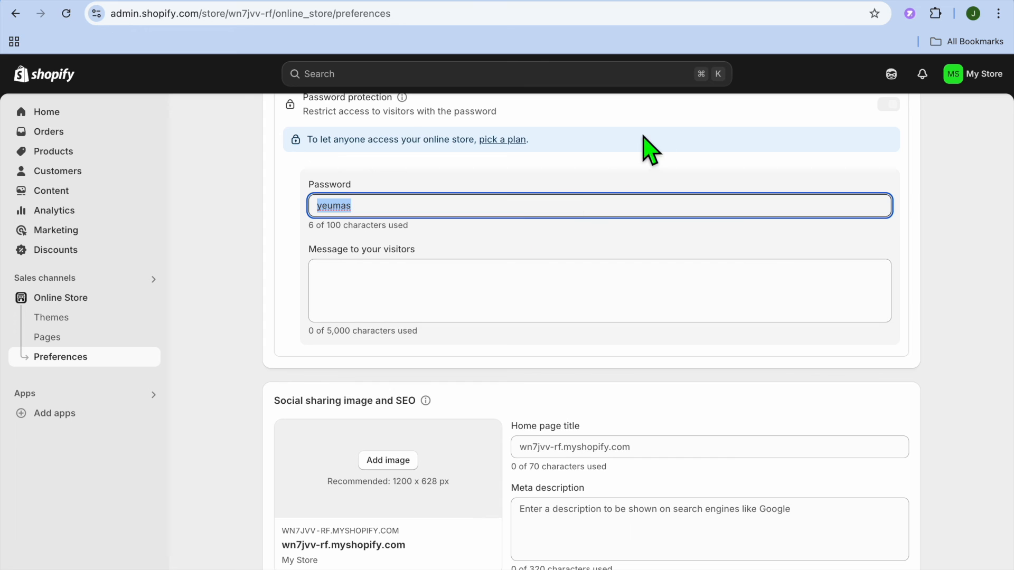
Step: Switch back to the Pagetify editor and apply the copied store password in the Password field
{"action": "left_click", "coordinate": [776, 1]}
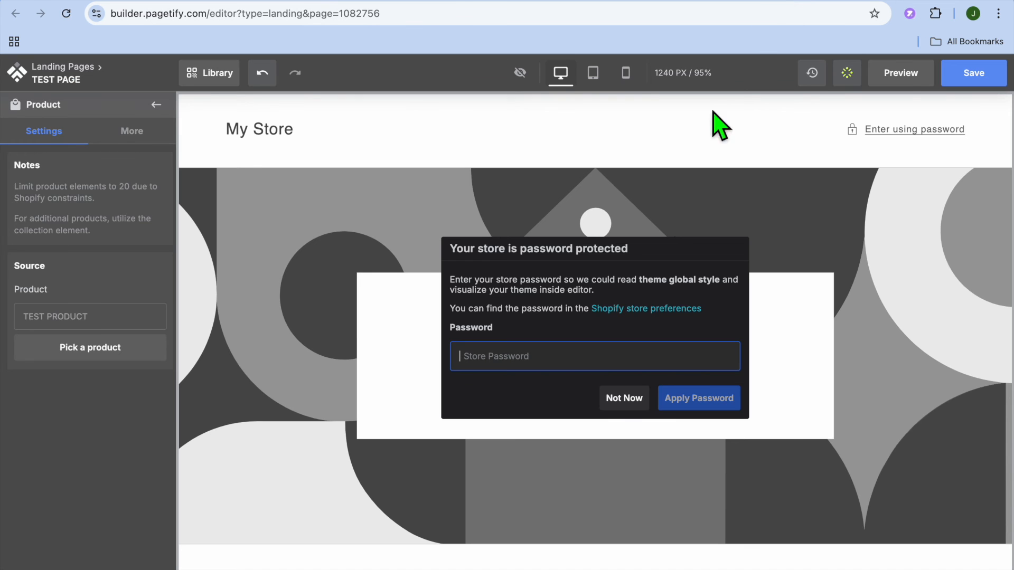
{"action": "right_click", "coordinate": [581, 357]}
{"action": "left_click", "coordinate": [606, 416]}
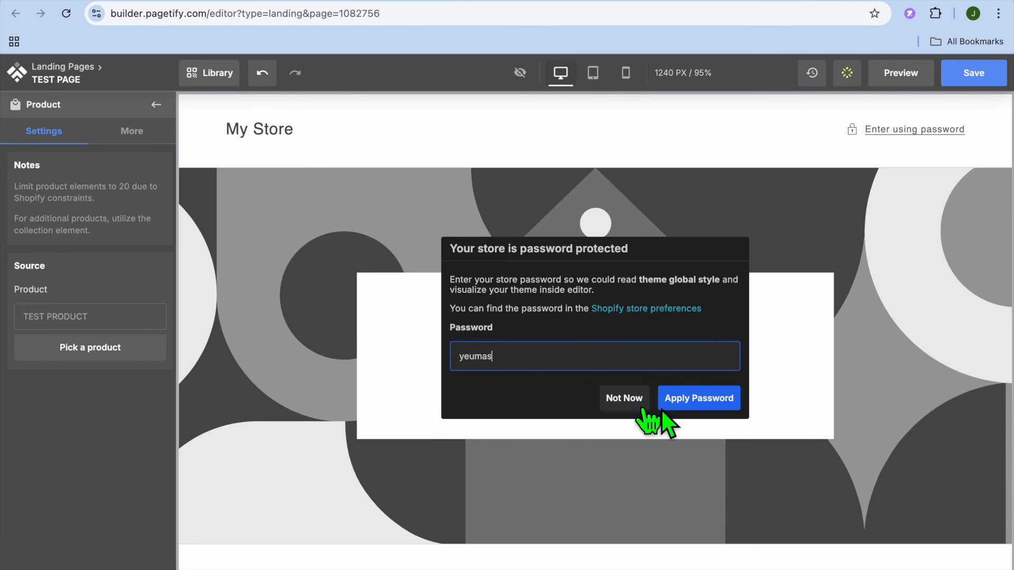
{"action": "left_click", "coordinate": [714, 404]}
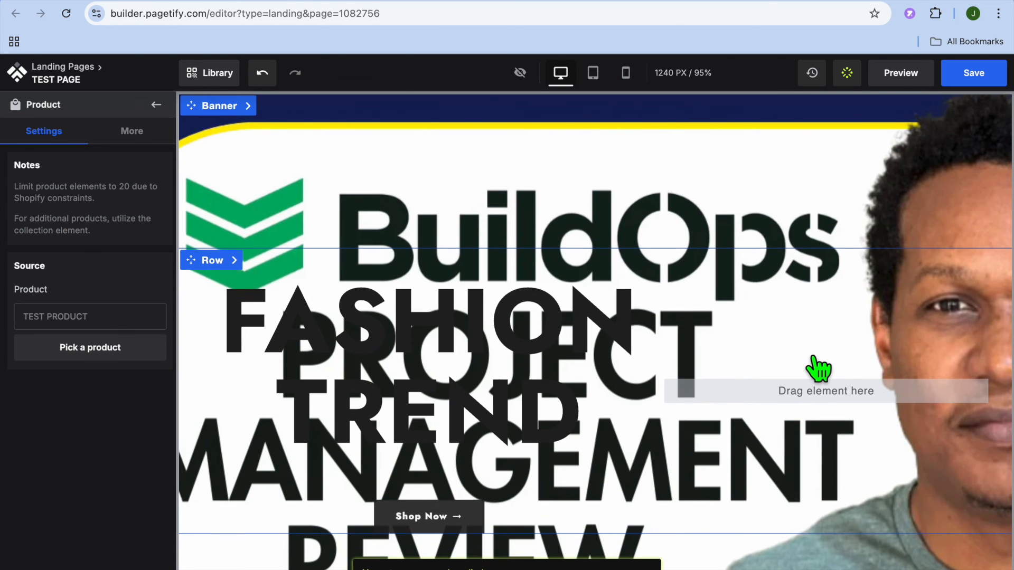
Step: Delete the FASHION TREND heading and the Shop Now button from the banner row
{"action": "scroll", "coordinate": [813, 363], "scroll_direction": "down", "scroll_amount": 7}
{"action": "scroll", "coordinate": [813, 363], "scroll_direction": "up", "scroll_amount": 5}
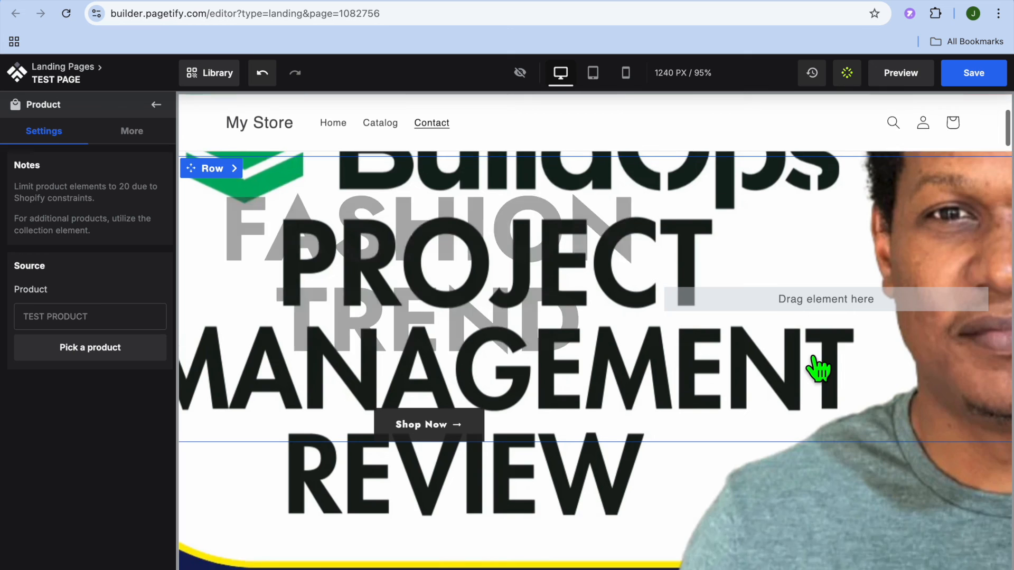
{"action": "scroll", "coordinate": [818, 367], "scroll_direction": "up", "scroll_amount": 2}
{"action": "left_click", "coordinate": [496, 315]}
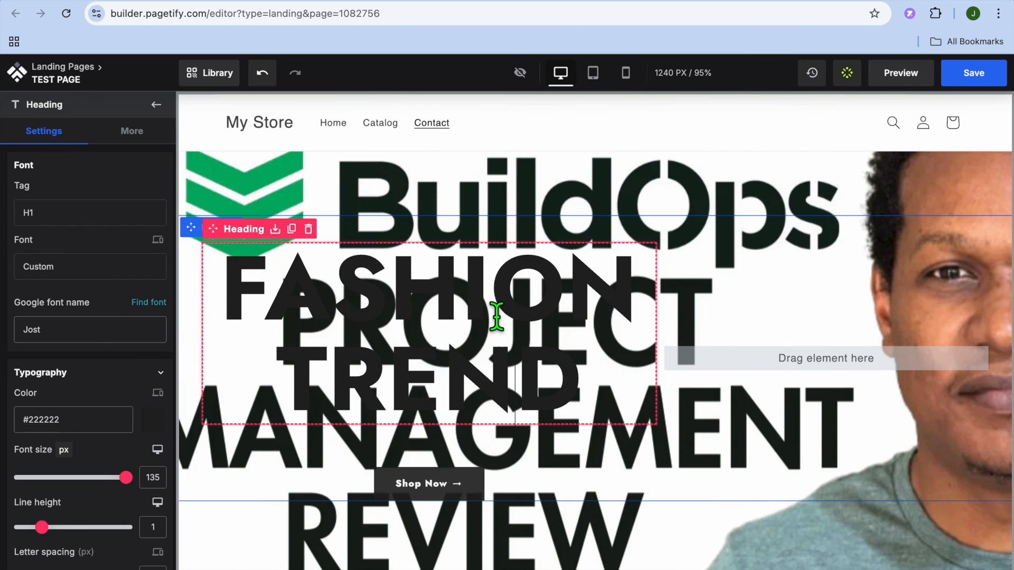
{"action": "left_click", "coordinate": [309, 168]}
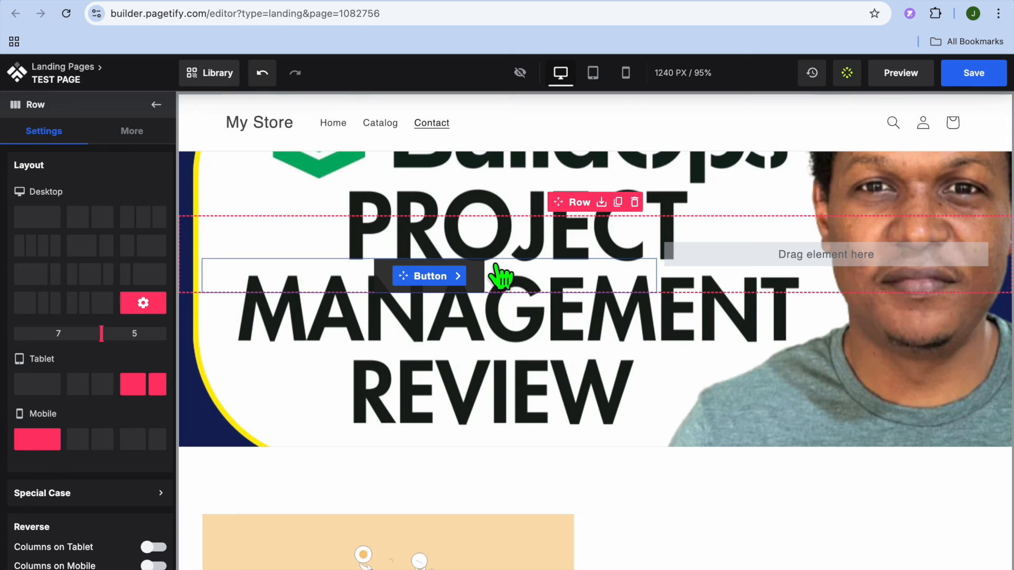
{"action": "left_click", "coordinate": [499, 272]}
{"action": "left_click", "coordinate": [305, 243]}
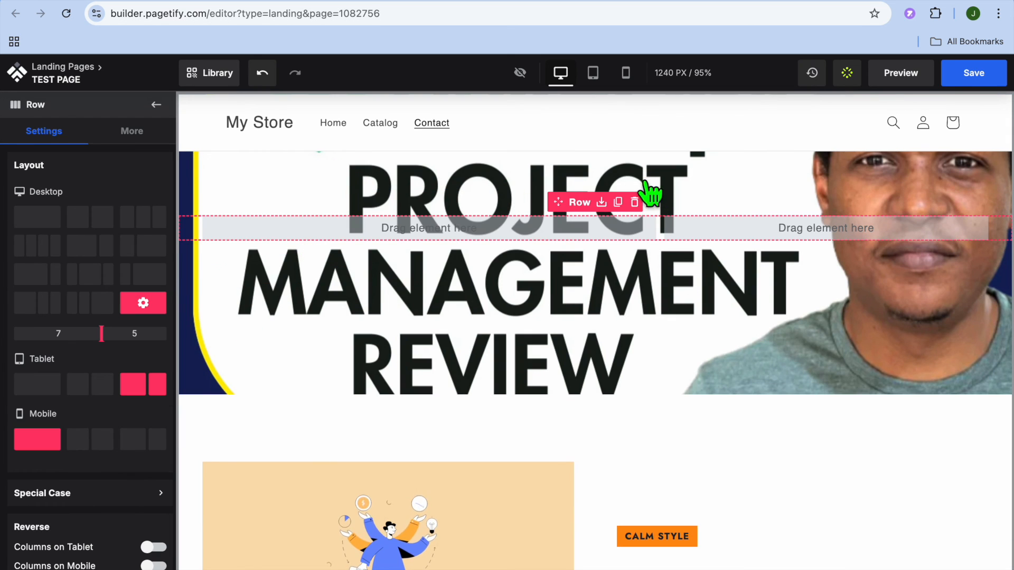
Step: Save and publish the landing page and open its live version
{"action": "left_click", "coordinate": [975, 74]}
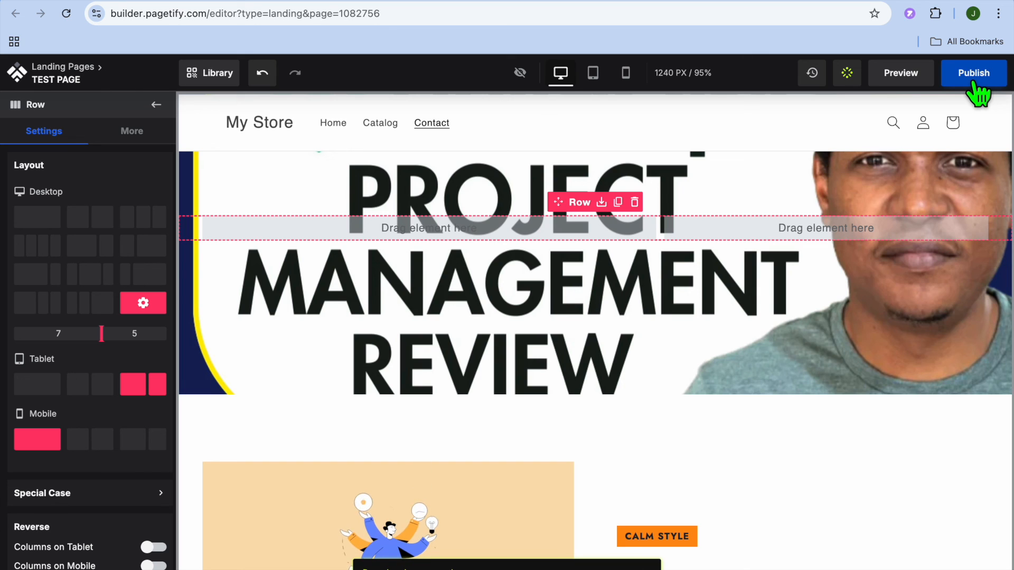
{"action": "left_click", "coordinate": [975, 74]}
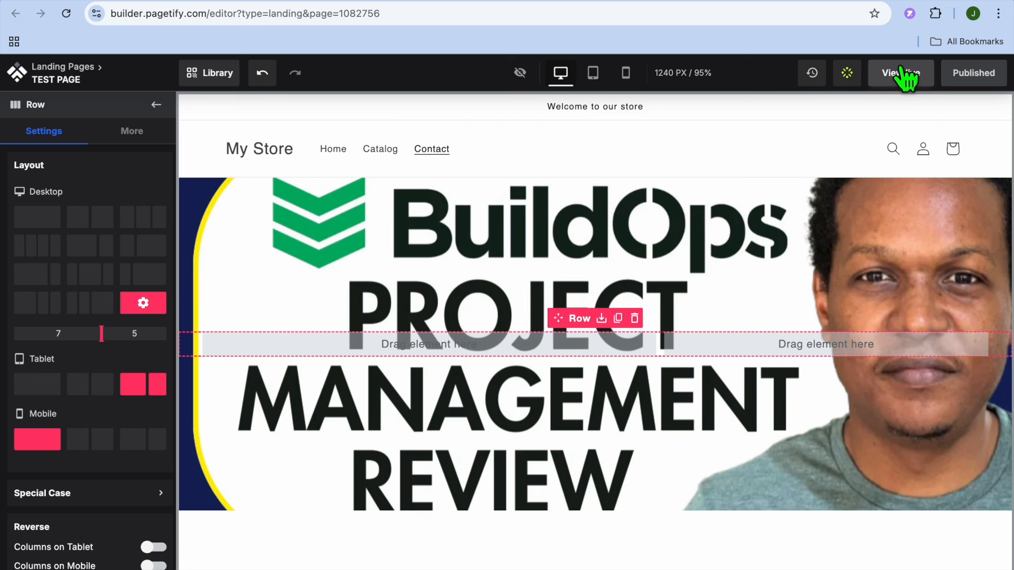
{"action": "left_click", "coordinate": [900, 73]}
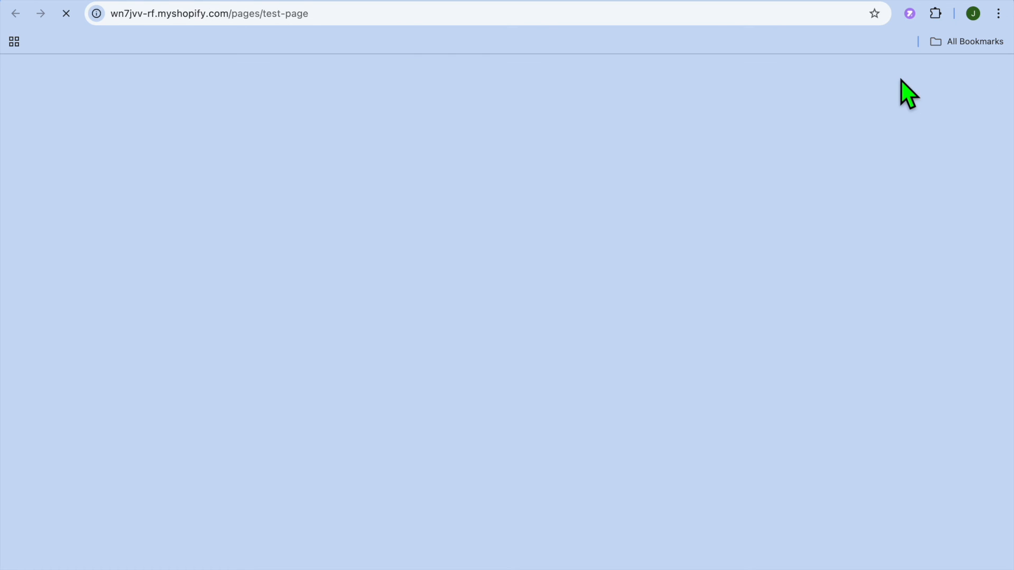
Step: Examine the live page's sections, including the video, the test product and the footer
{"action": "scroll", "coordinate": [675, 211], "scroll_direction": "down", "scroll_amount": 20}
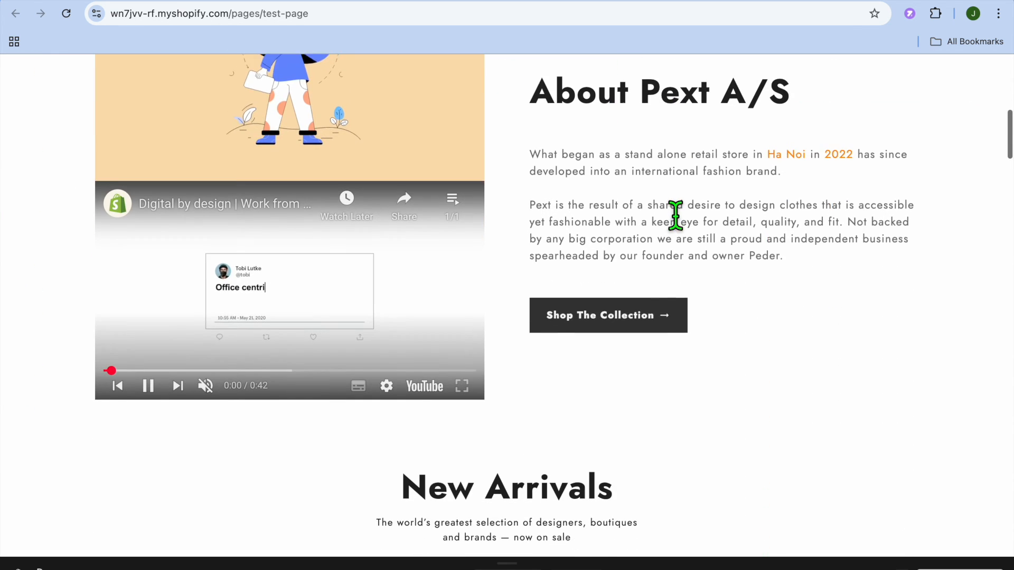
{"action": "scroll", "coordinate": [674, 216], "scroll_direction": "down", "scroll_amount": 15}
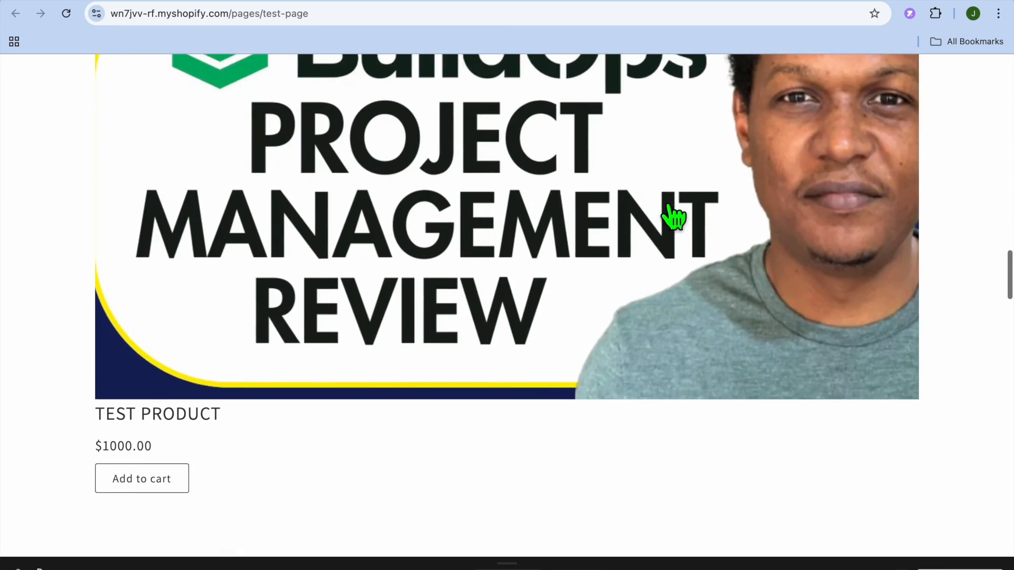
{"action": "scroll", "coordinate": [674, 216], "scroll_direction": "down", "scroll_amount": 20}
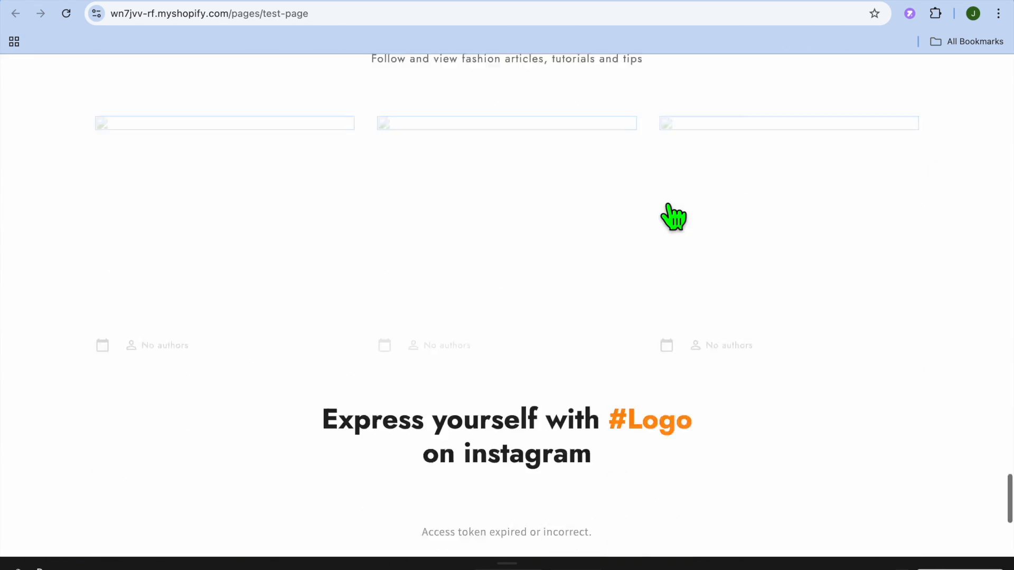
{"action": "scroll", "coordinate": [670, 216], "scroll_direction": "up", "scroll_amount": 15}
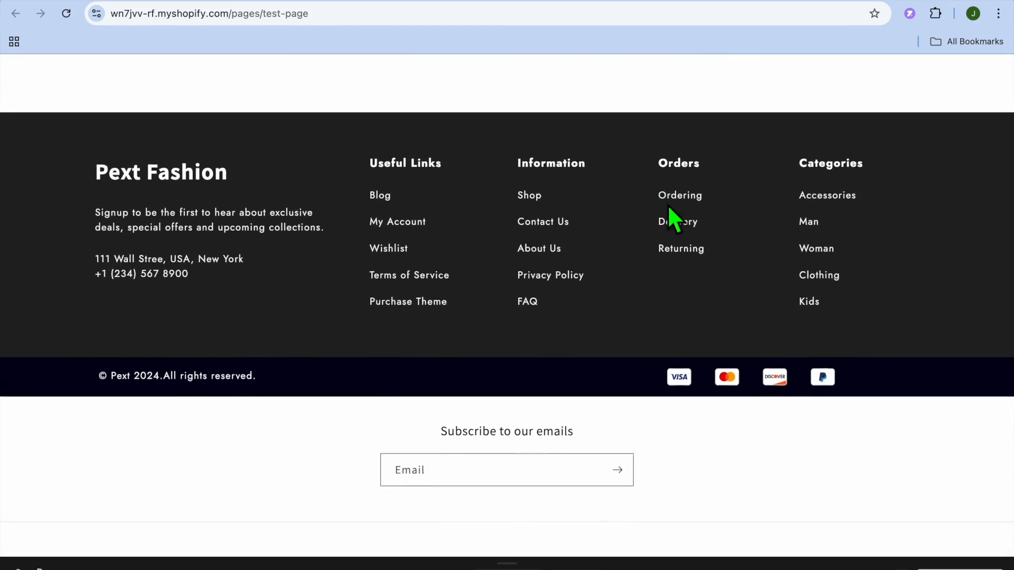
{"action": "scroll", "coordinate": [670, 209], "scroll_direction": "up", "scroll_amount": 15}
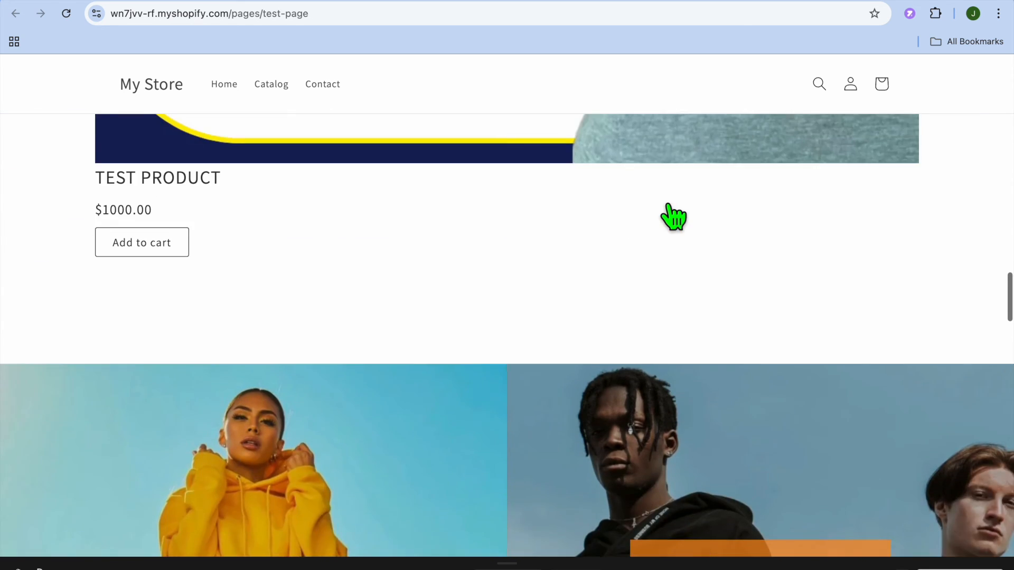
{"action": "scroll", "coordinate": [668, 212], "scroll_direction": "up", "scroll_amount": 6}
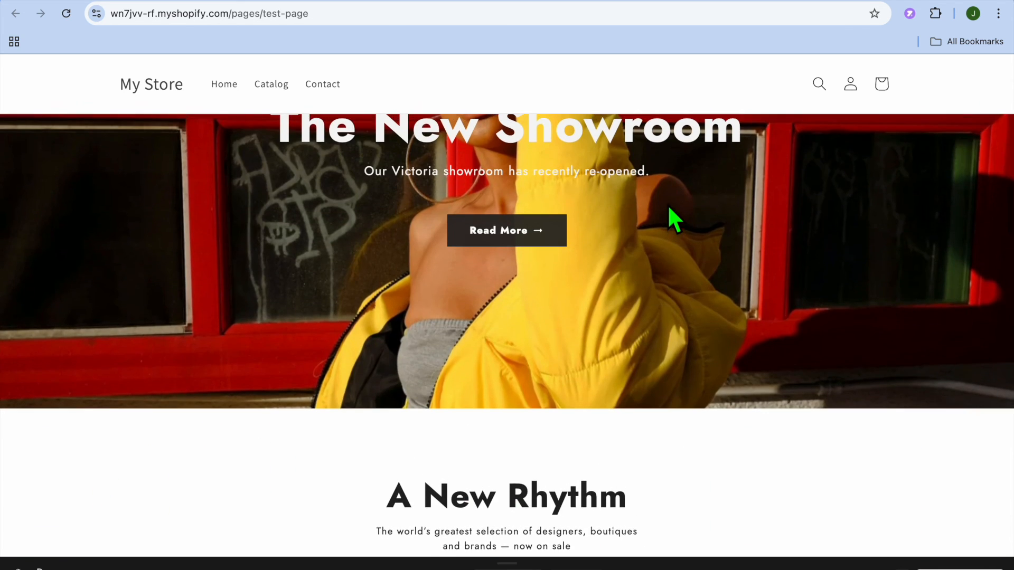